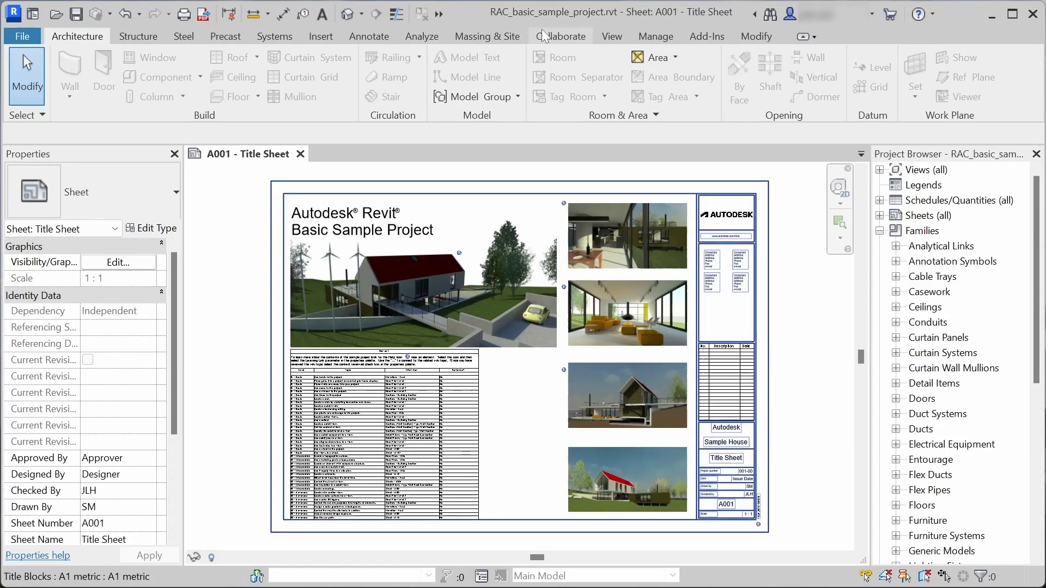
- Show the Add-Ins tools, including the Rename Types panel
{"action": "left_click", "coordinate": [708, 36]}
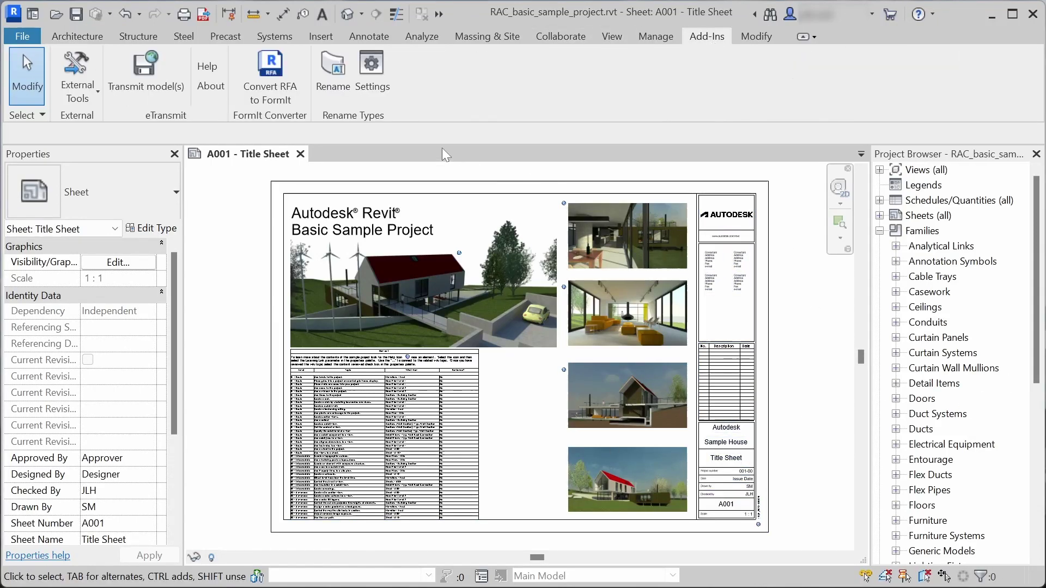
- Preview the 20 type renames, check the widened Name validity column, and accept them
{"action": "left_click", "coordinate": [343, 90]}
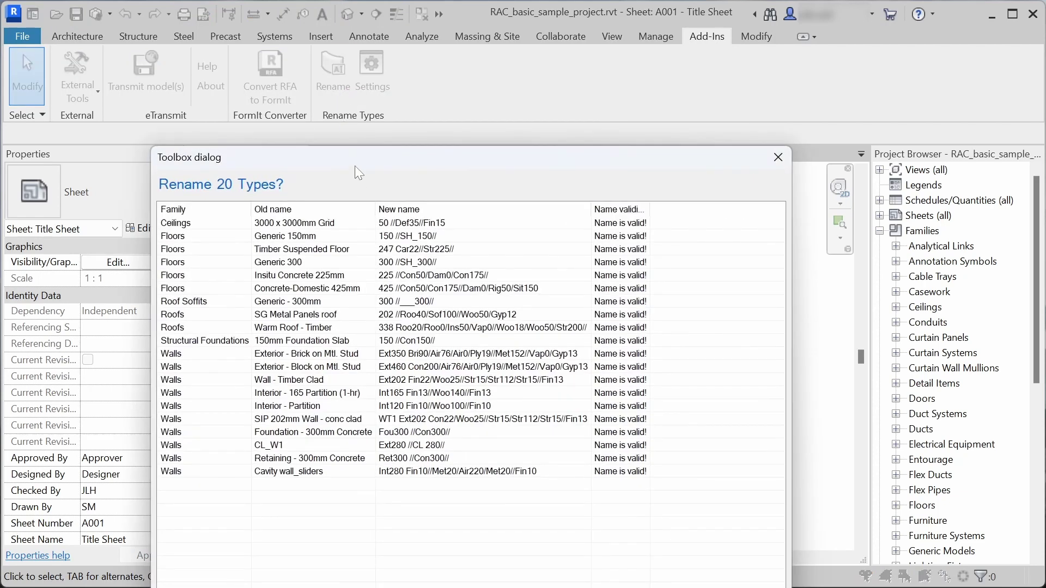
{"action": "left_click_drag", "start_coordinate": [363, 159], "coordinate": [375, 34]}
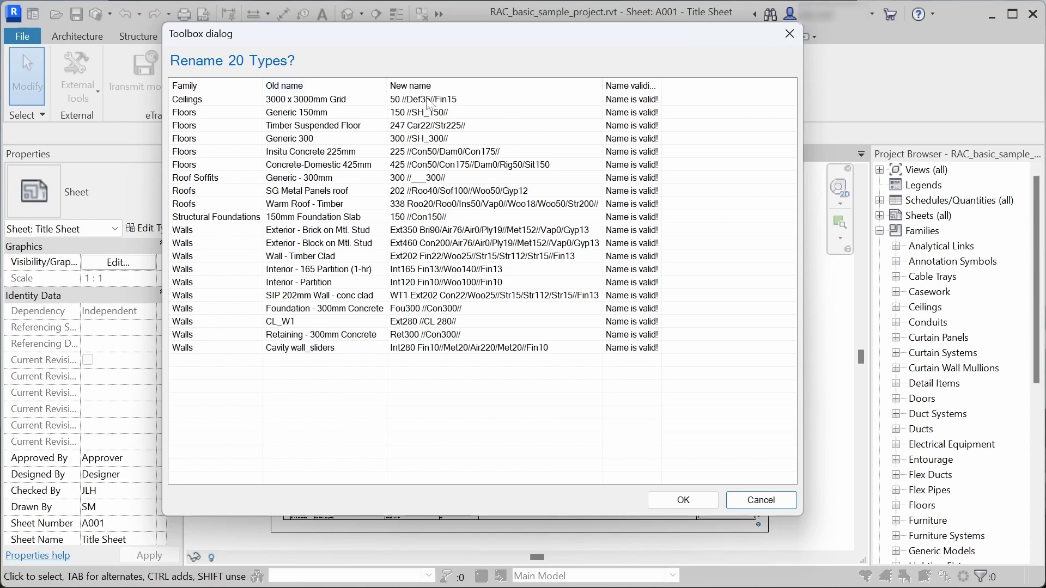
{"action": "left_click_drag", "start_coordinate": [658, 92], "coordinate": [700, 90]}
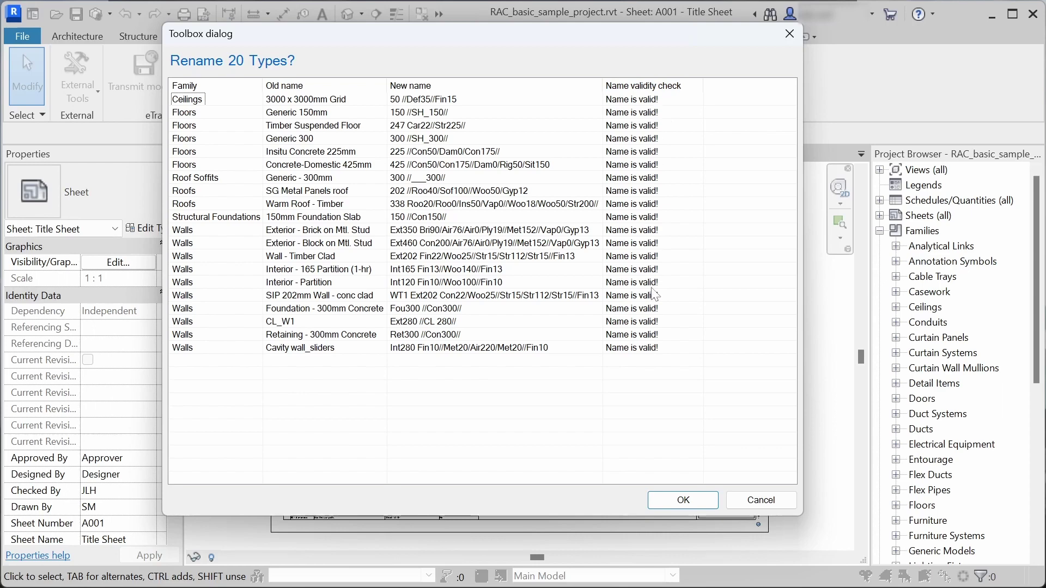
{"action": "left_click", "coordinate": [682, 501]}
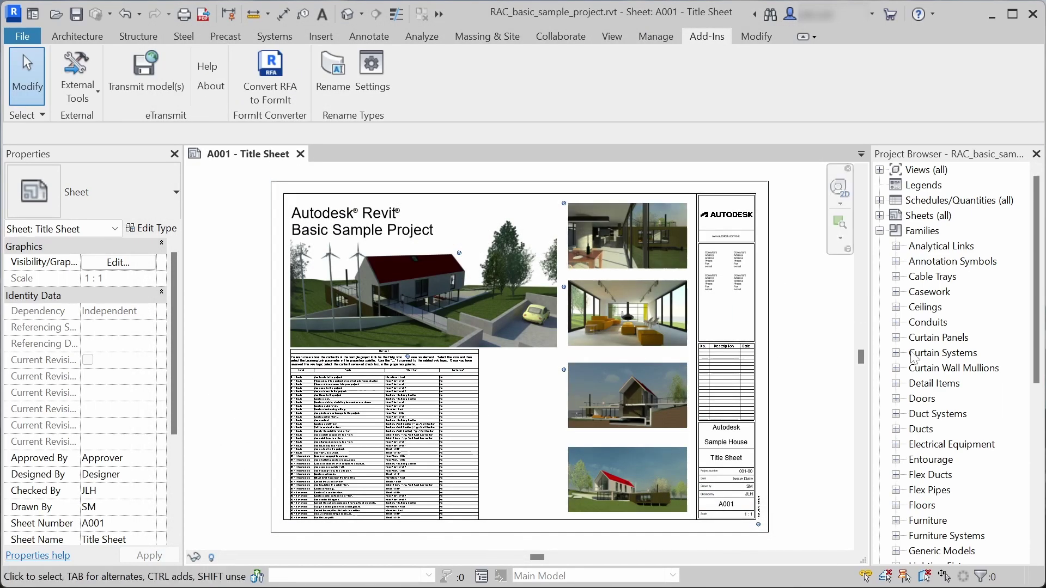
- Expand Walls in the Project Browser, undo Rename Types, and open the Rename Types Settings
{"action": "left_click_drag", "start_coordinate": [1036, 375], "coordinate": [1038, 534]}
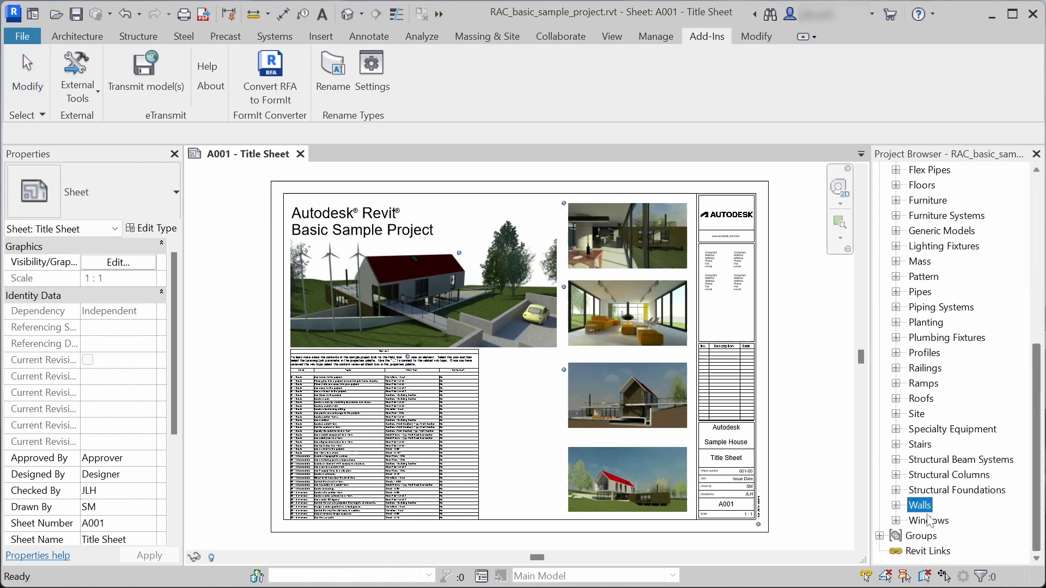
{"action": "left_click", "coordinate": [895, 520]}
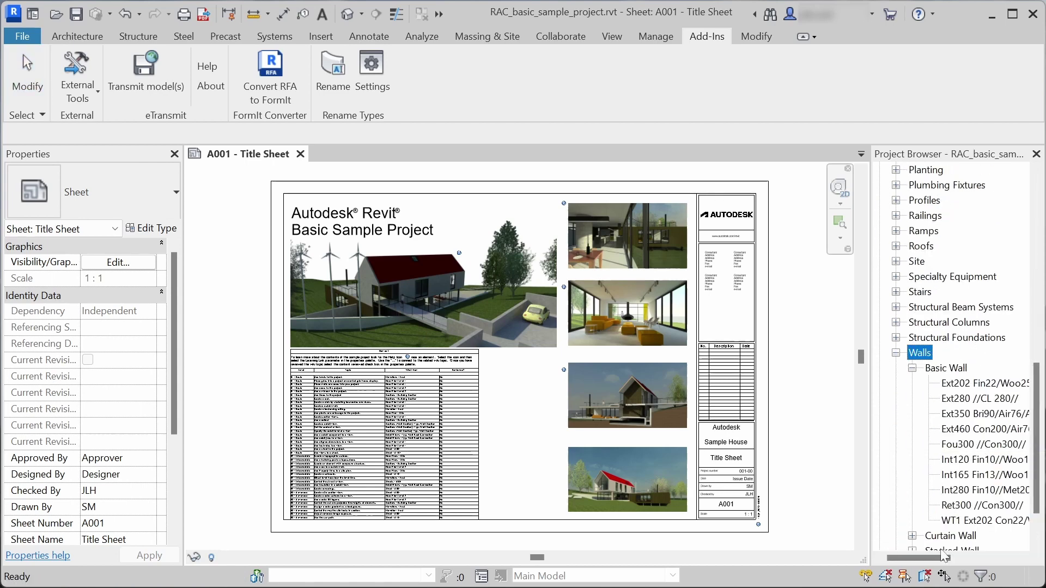
{"action": "mouse_move", "coordinate": [932, 557]}
{"action": "left_mouse_down"}
{"action": "mouse_move", "coordinate": [991, 555]}
{"action": "mouse_move", "coordinate": [931, 557]}
{"action": "left_mouse_up"}
{"action": "left_click", "coordinate": [139, 15]}
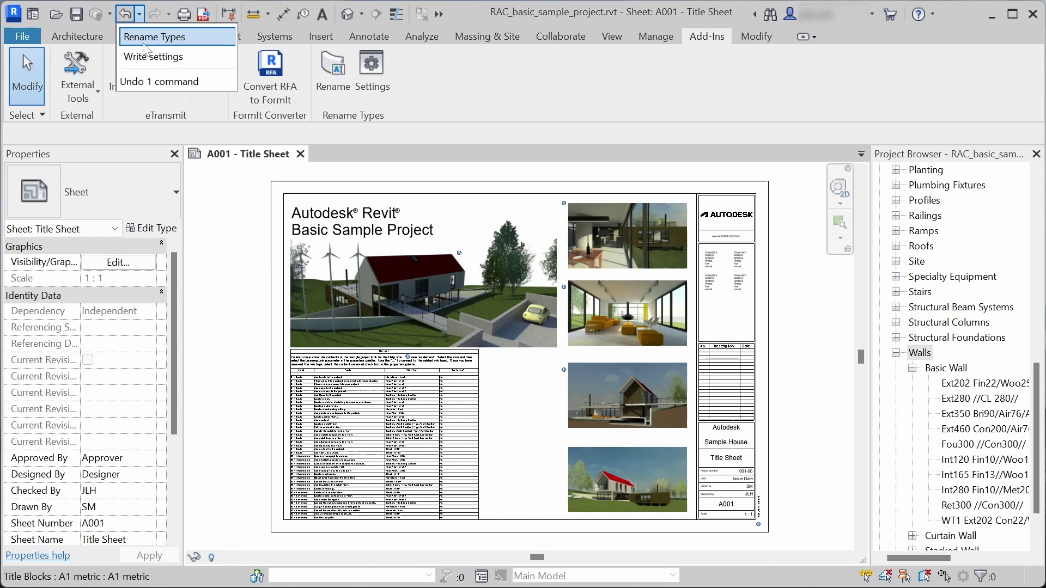
{"action": "left_click", "coordinate": [143, 39]}
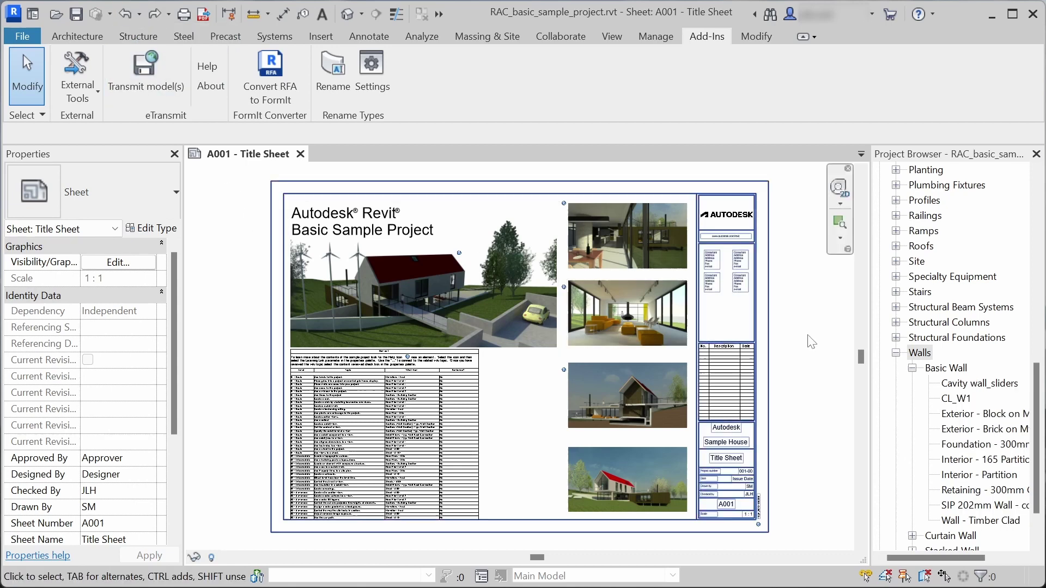
{"action": "left_click", "coordinate": [374, 71]}
- Center the Settings dialog and toggle the ceiling, roof, floor and wall type checkboxes
{"action": "left_click_drag", "start_coordinate": [305, 30], "coordinate": [559, 203]}
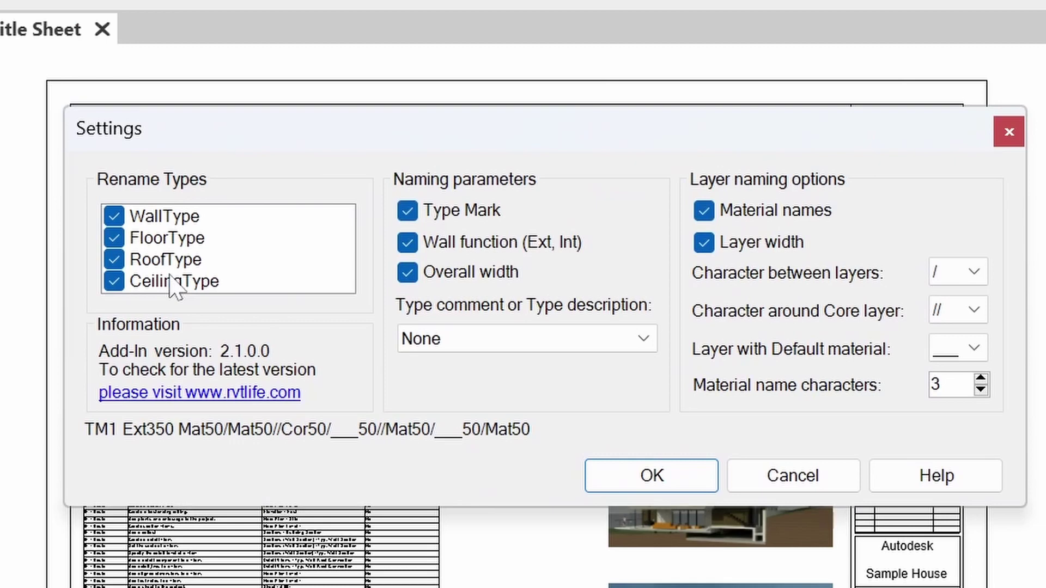
{"action": "left_click", "coordinate": [113, 281]}
{"action": "left_click", "coordinate": [114, 259]}
{"action": "left_click", "coordinate": [114, 238]}
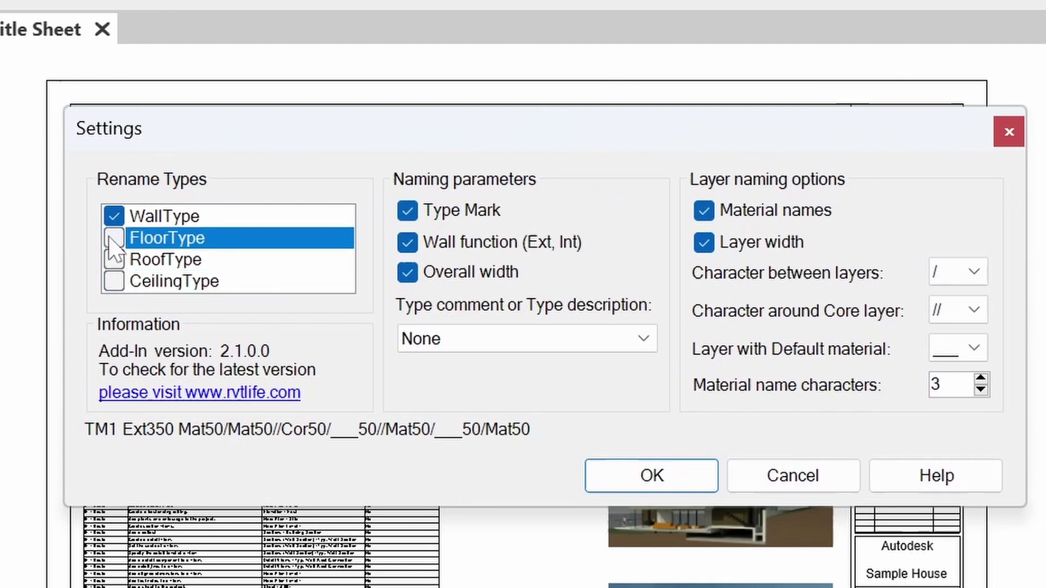
{"action": "left_click", "coordinate": [111, 219]}
{"action": "left_click", "coordinate": [114, 238]}
{"action": "left_click", "coordinate": [114, 260]}
{"action": "left_click", "coordinate": [114, 281]}
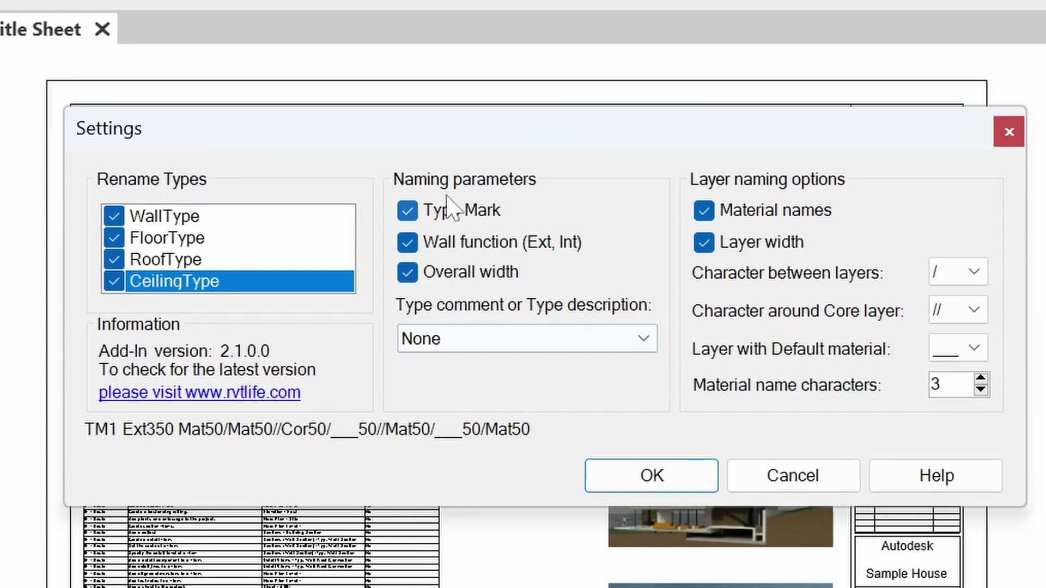
- Keep type mark, wall function and overall width in generated names after toggling each
{"action": "left_click", "coordinate": [414, 215]}
{"action": "left_click", "coordinate": [414, 214]}
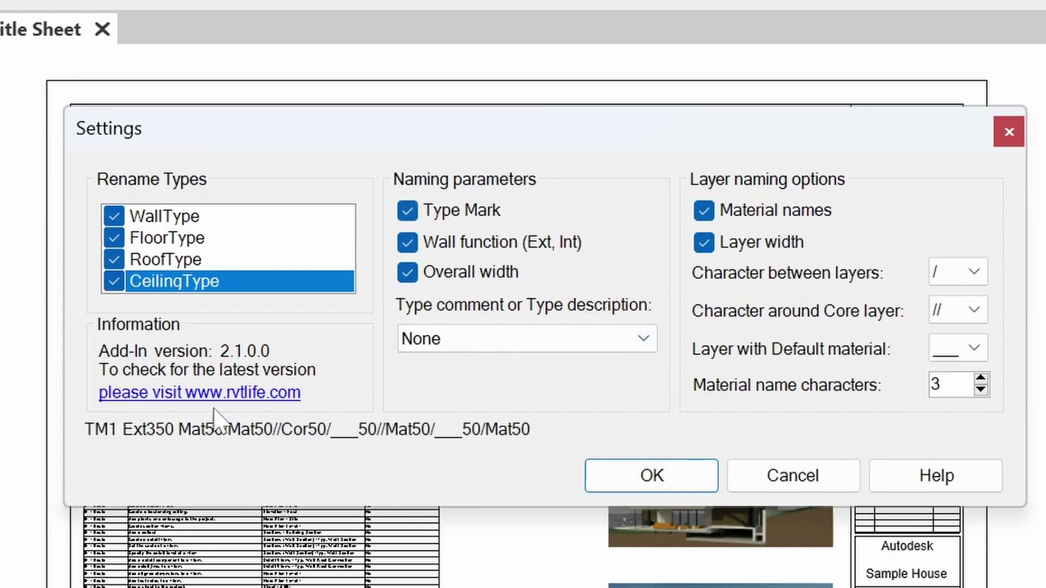
{"action": "left_click", "coordinate": [410, 244]}
{"action": "left_click", "coordinate": [410, 244]}
{"action": "left_click", "coordinate": [409, 275]}
{"action": "left_click", "coordinate": [409, 275]}
- Add Type Description to generated names instead of Type Comments
{"action": "left_click", "coordinate": [495, 336]}
{"action": "left_click", "coordinate": [493, 387]}
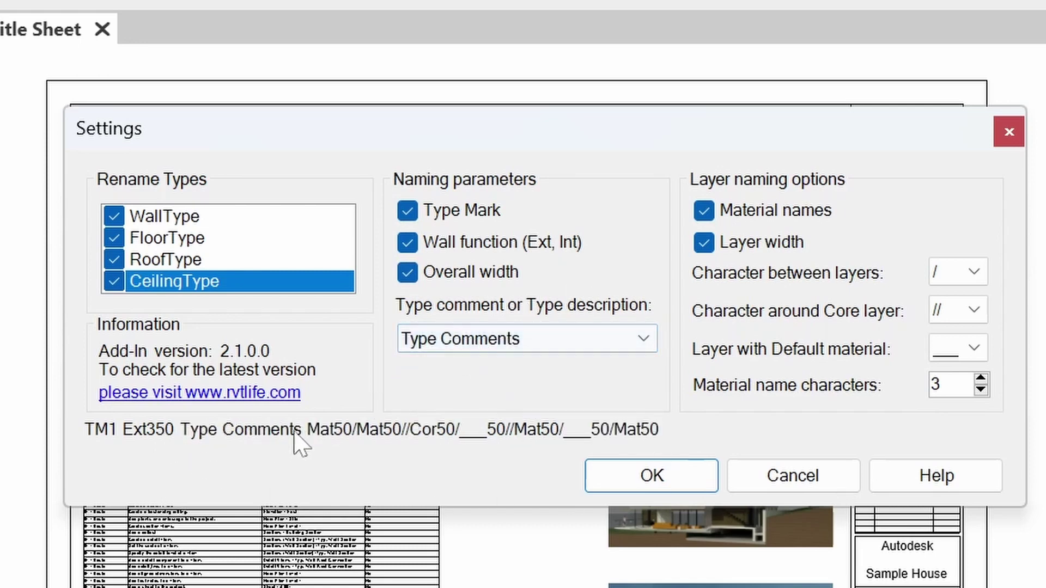
{"action": "left_click", "coordinate": [439, 342]}
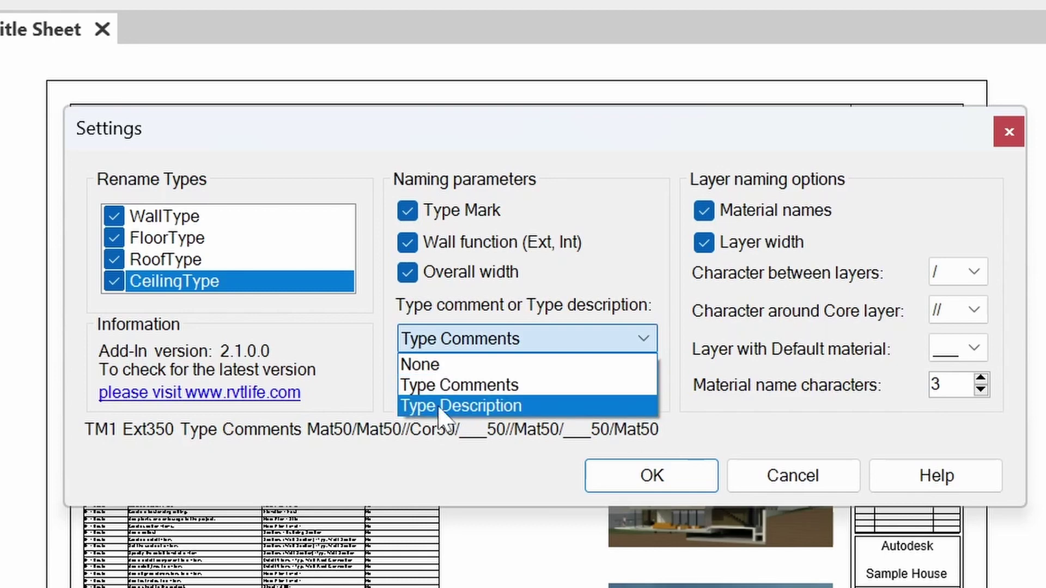
{"action": "left_click", "coordinate": [441, 407]}
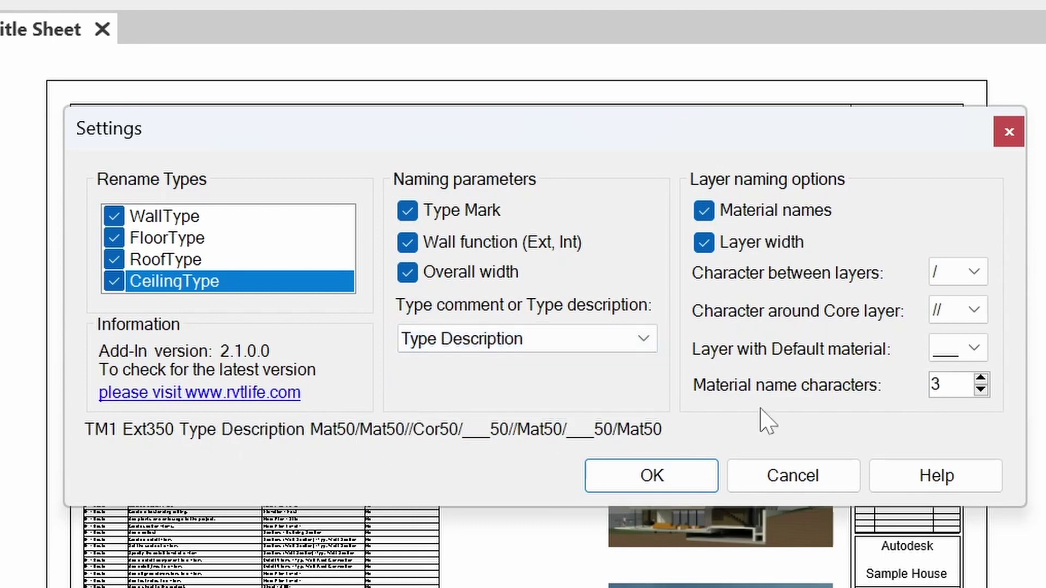
{"action": "left_click", "coordinate": [704, 209]}
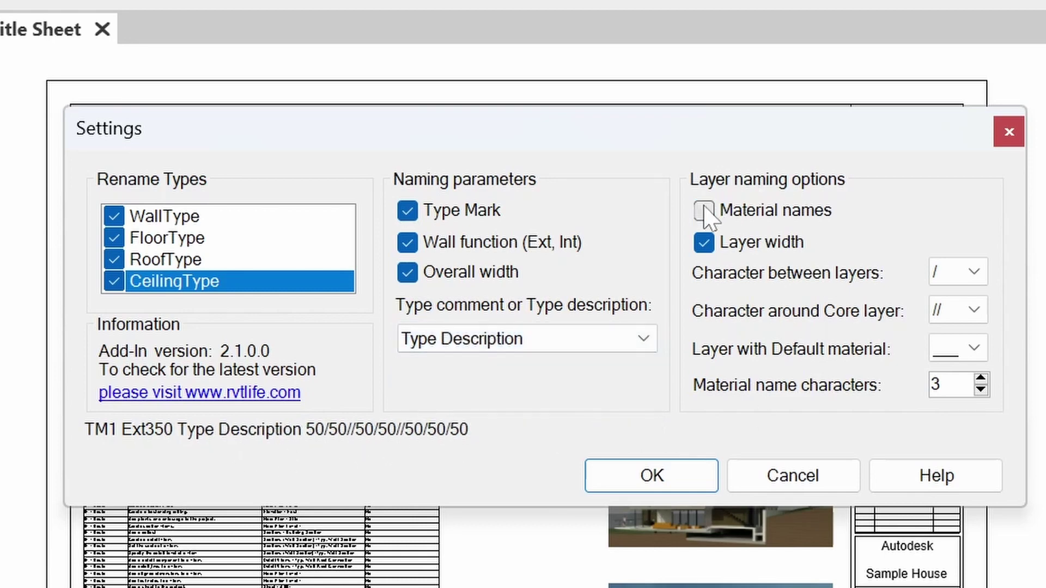
{"action": "left_click", "coordinate": [704, 210]}
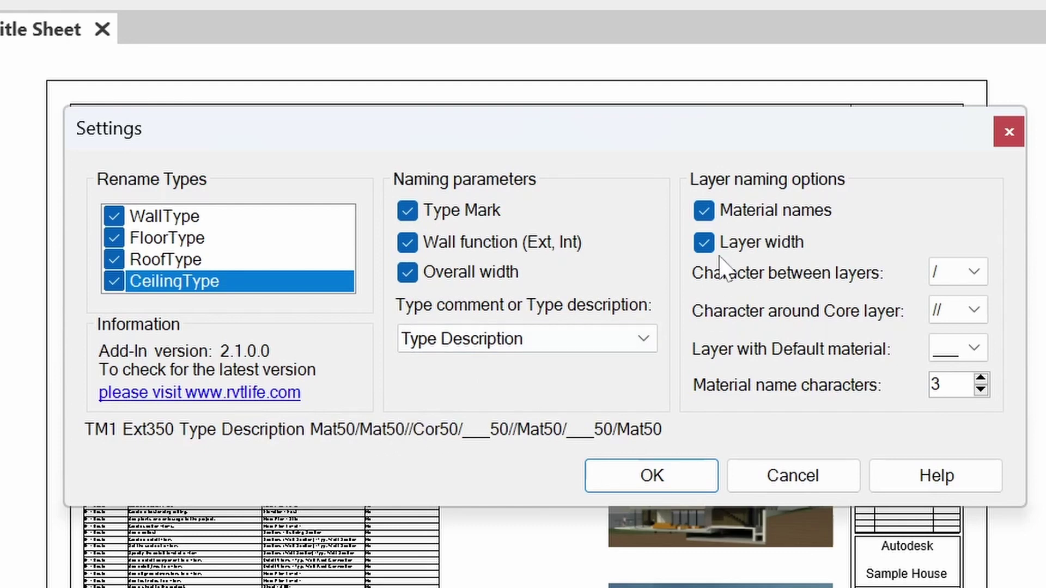
{"action": "left_click", "coordinate": [704, 242]}
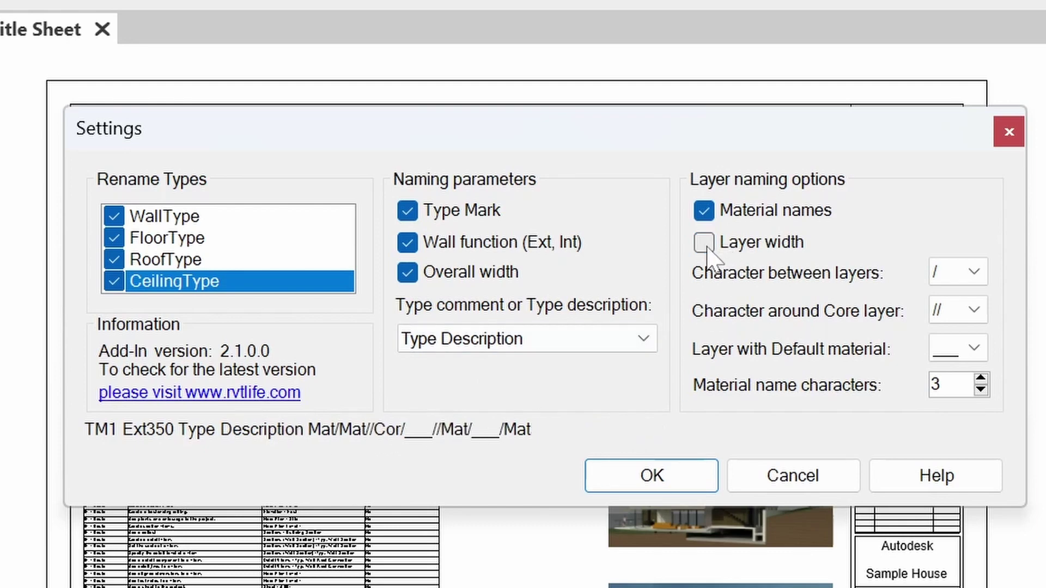
{"action": "left_click", "coordinate": [704, 244]}
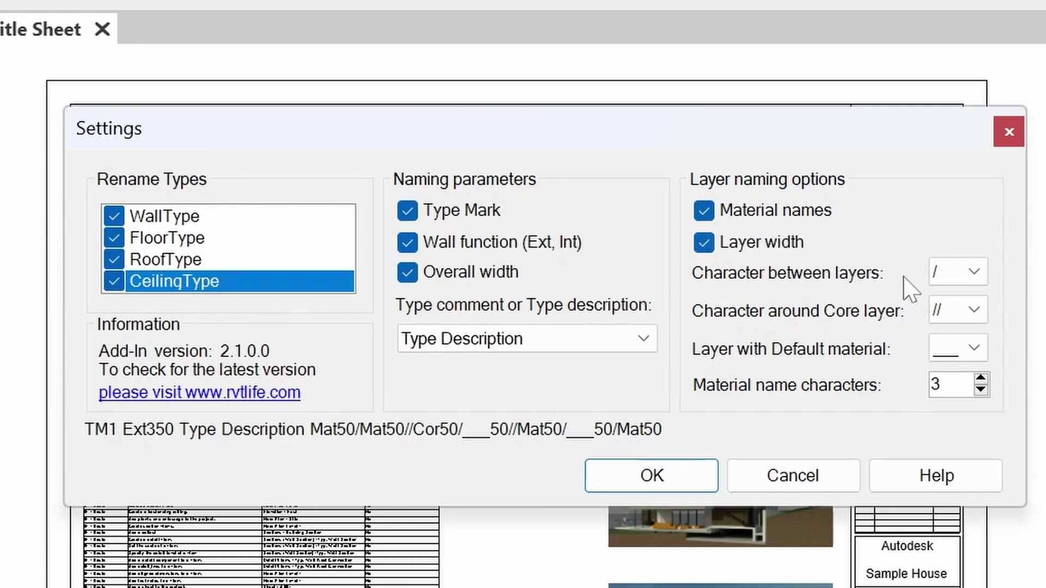
- Try +, -, / and & as the character between layers
{"action": "left_click", "coordinate": [947, 272]}
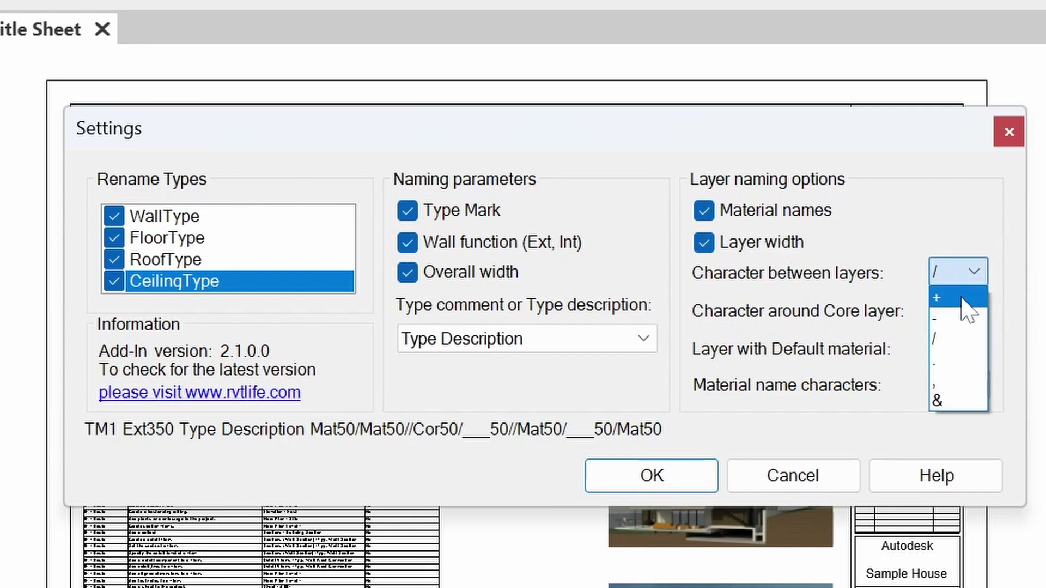
{"action": "left_click", "coordinate": [962, 299]}
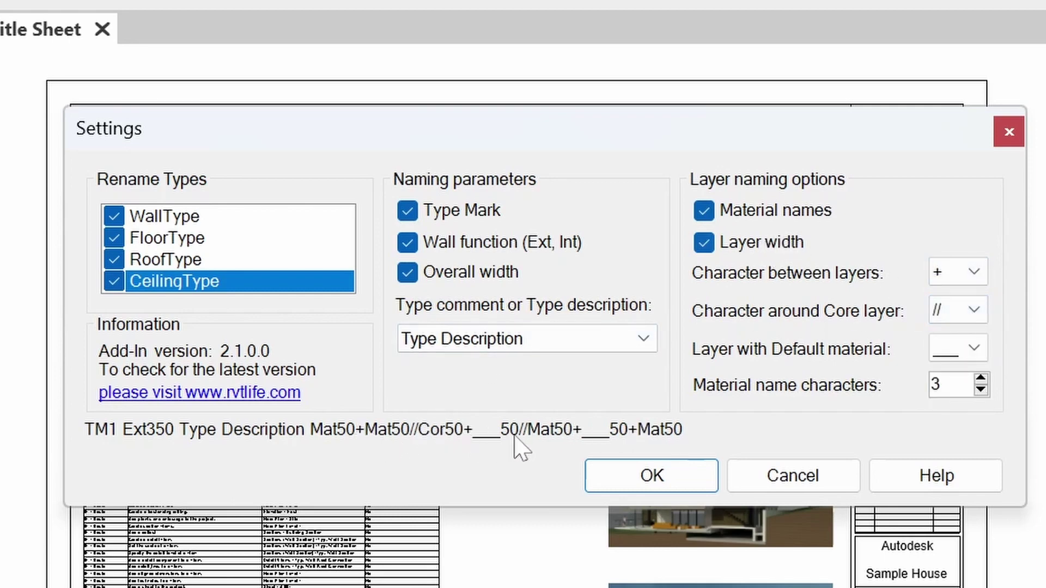
{"action": "left_click", "coordinate": [955, 275]}
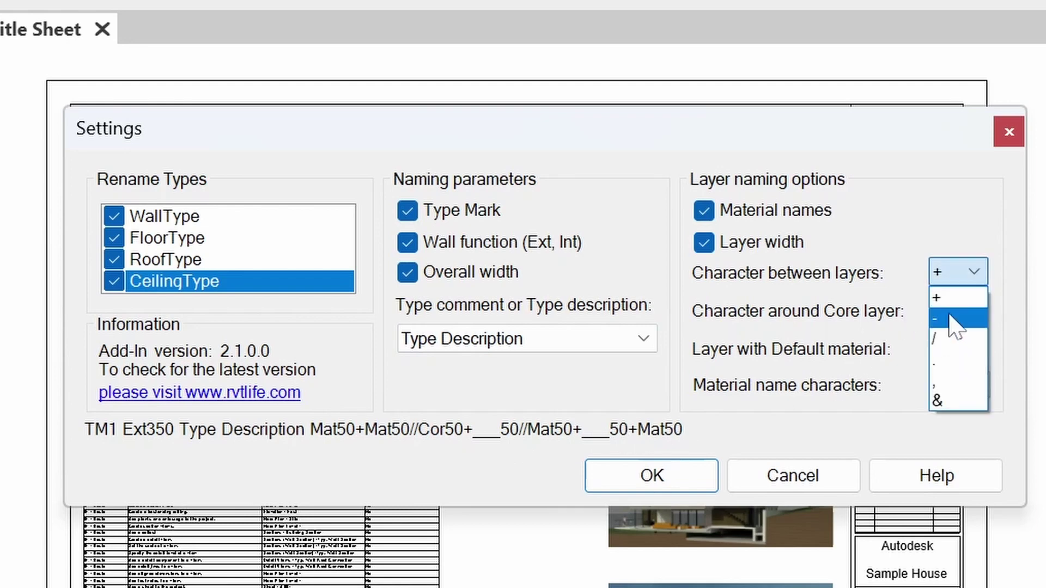
{"action": "left_click", "coordinate": [951, 321]}
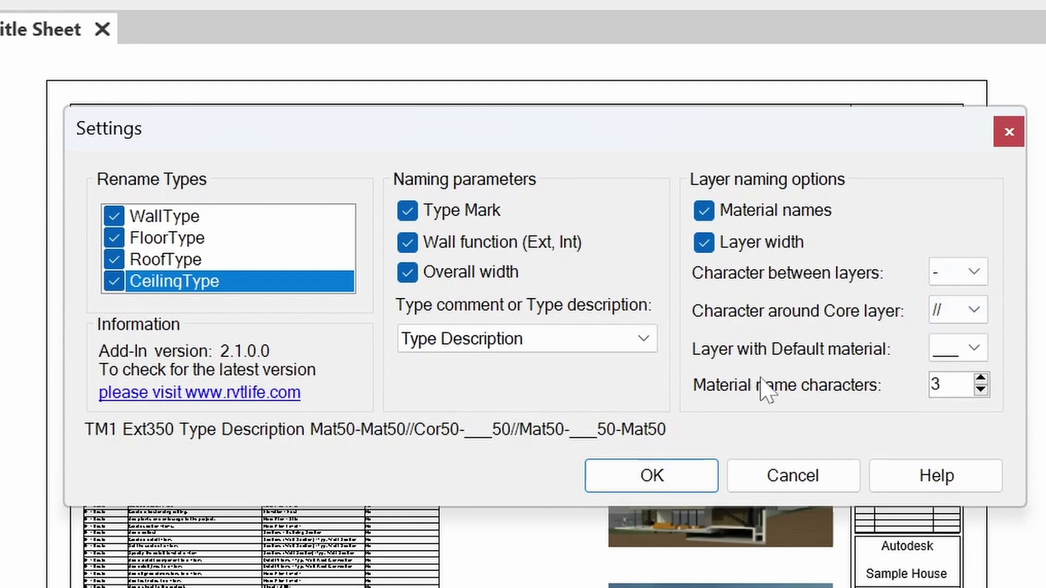
{"action": "left_click", "coordinate": [966, 275]}
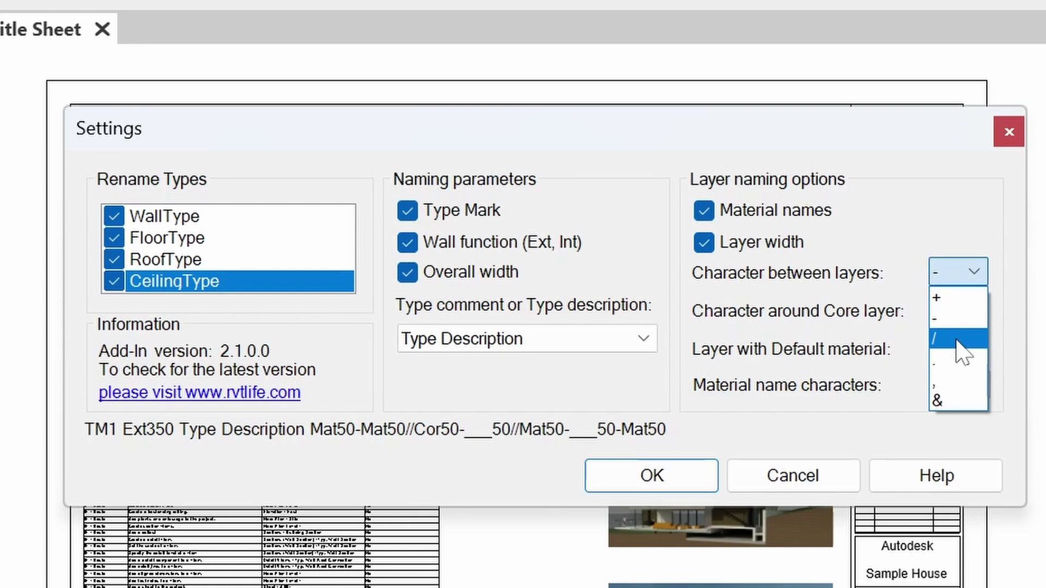
{"action": "left_click", "coordinate": [958, 339]}
{"action": "left_click", "coordinate": [963, 278]}
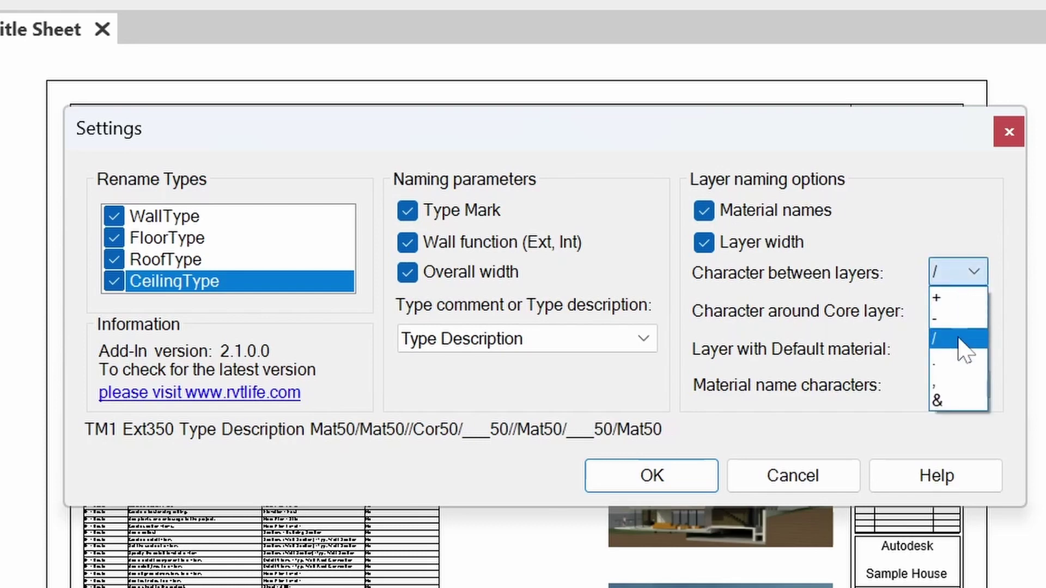
{"action": "left_click", "coordinate": [959, 403]}
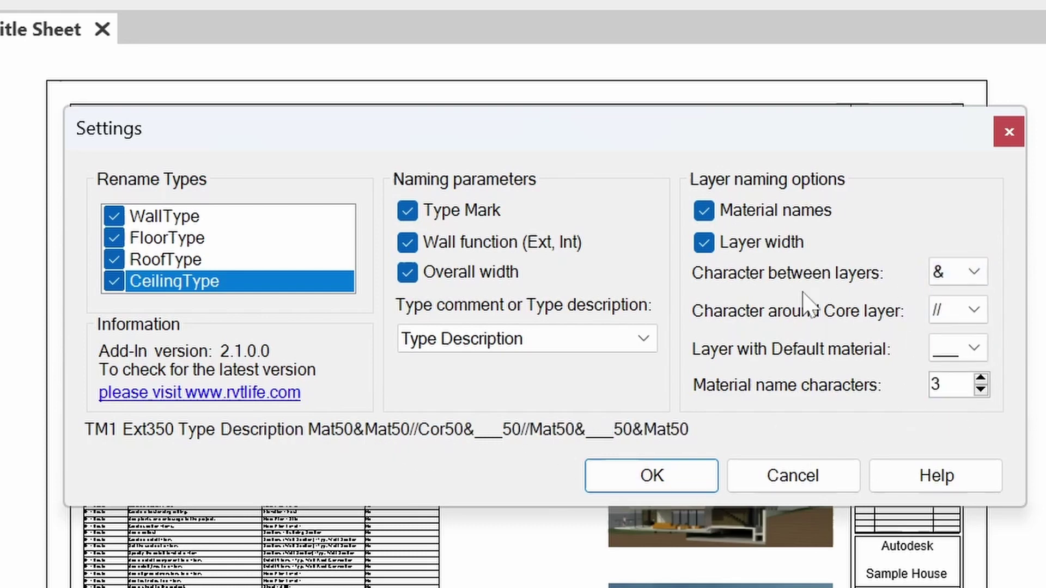
- Settle on // around the core layer and / between layers
{"action": "left_click", "coordinate": [935, 317]}
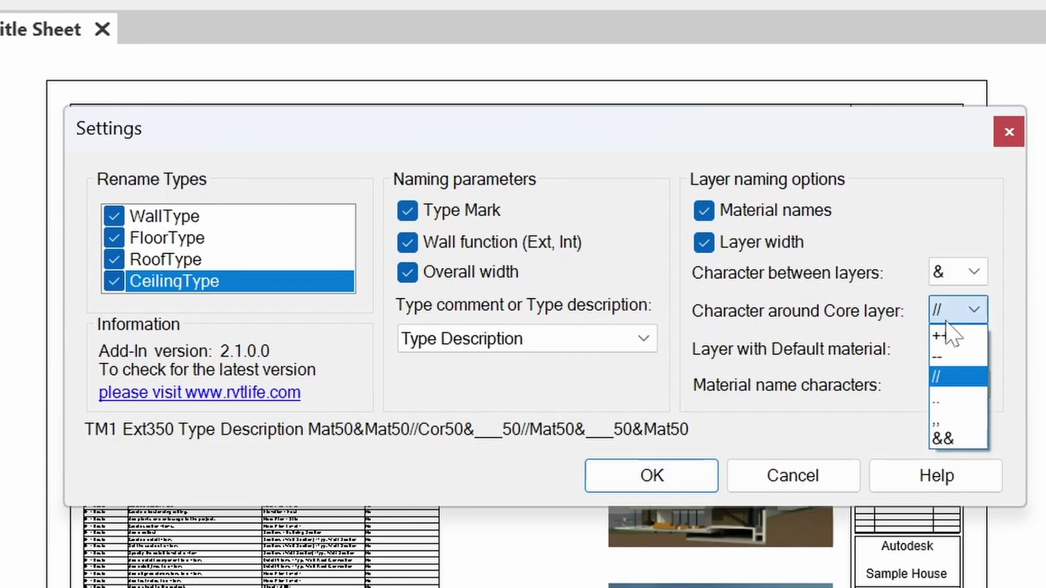
{"action": "left_click", "coordinate": [945, 434]}
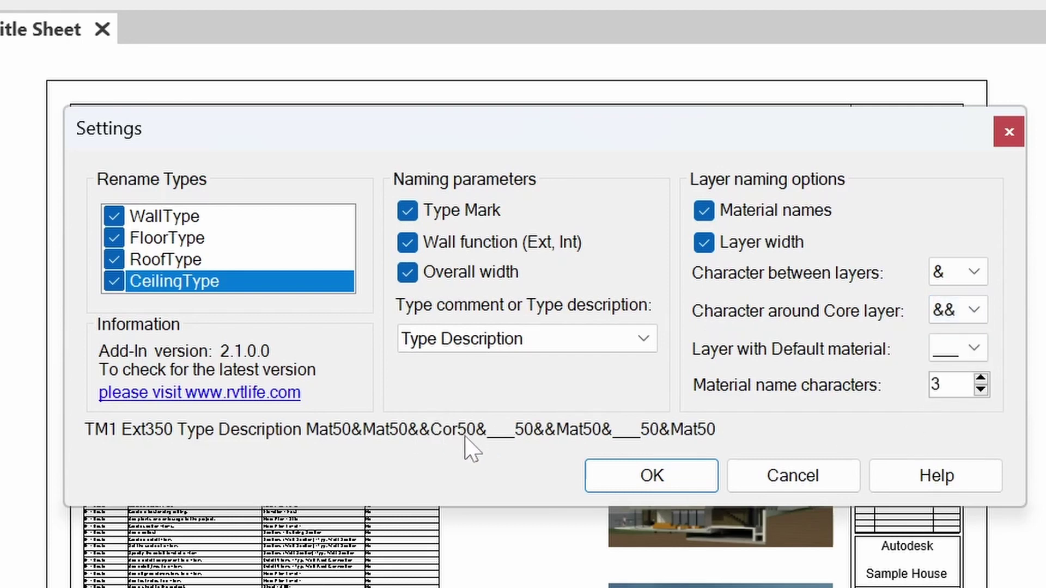
{"action": "left_click", "coordinate": [958, 310]}
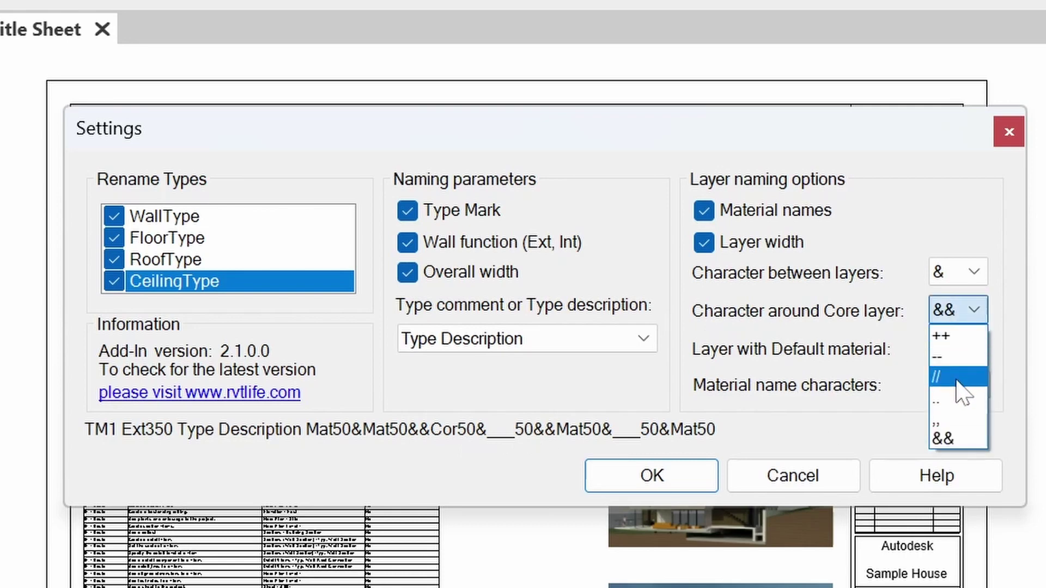
{"action": "left_click", "coordinate": [963, 379]}
{"action": "left_click", "coordinate": [967, 273]}
{"action": "left_click", "coordinate": [951, 337]}
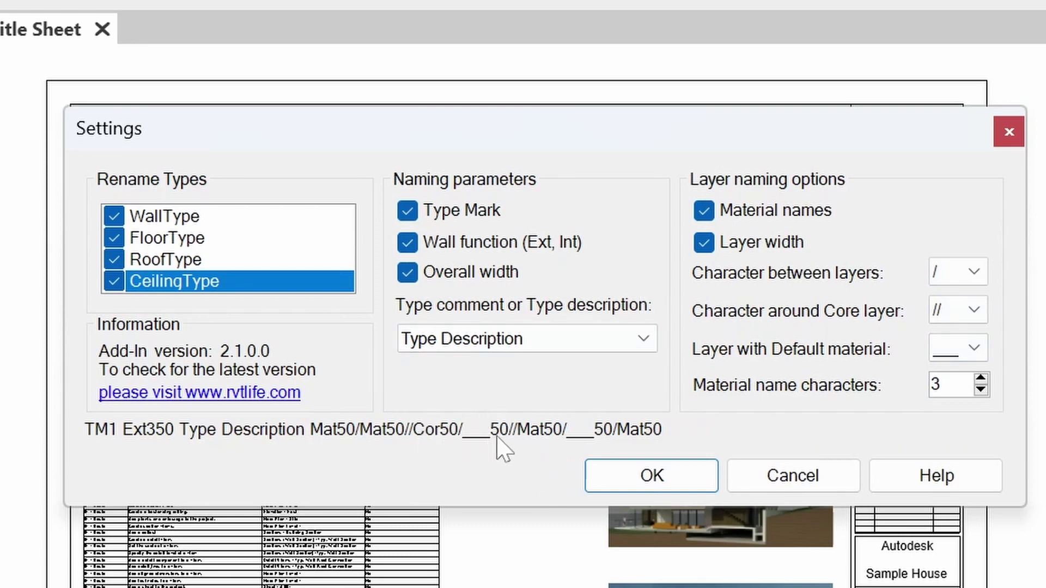
- Mark default-material layers with !!! after trying _ _ and _._
{"action": "left_click", "coordinate": [956, 350]}
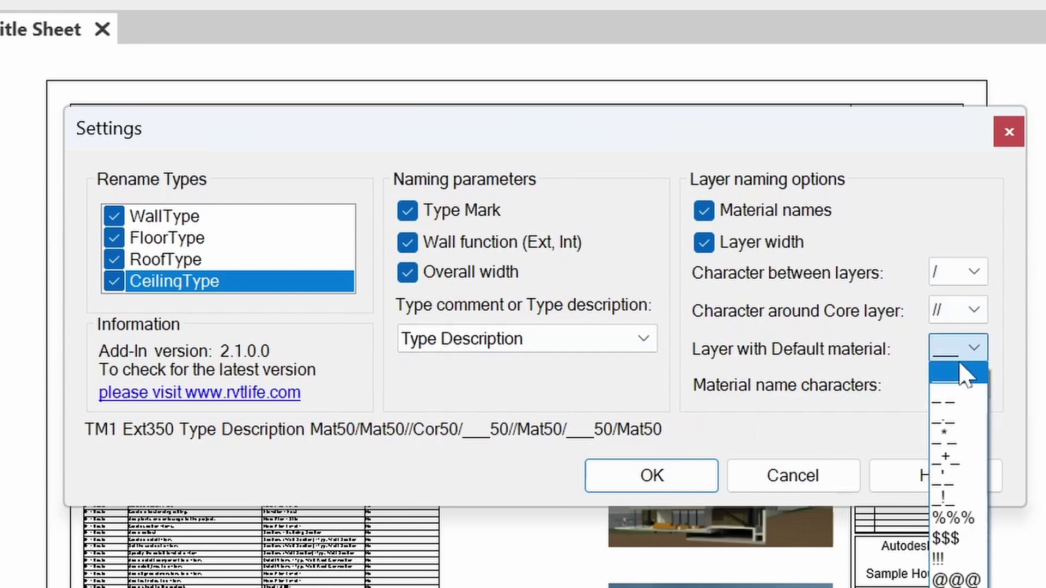
{"action": "left_click", "coordinate": [963, 399]}
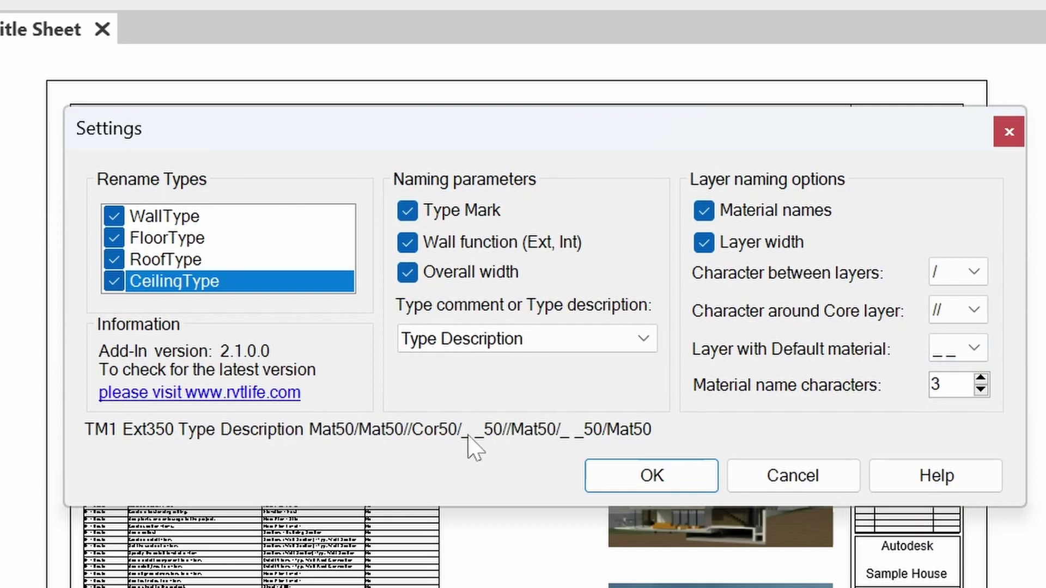
{"action": "left_click", "coordinate": [957, 349]}
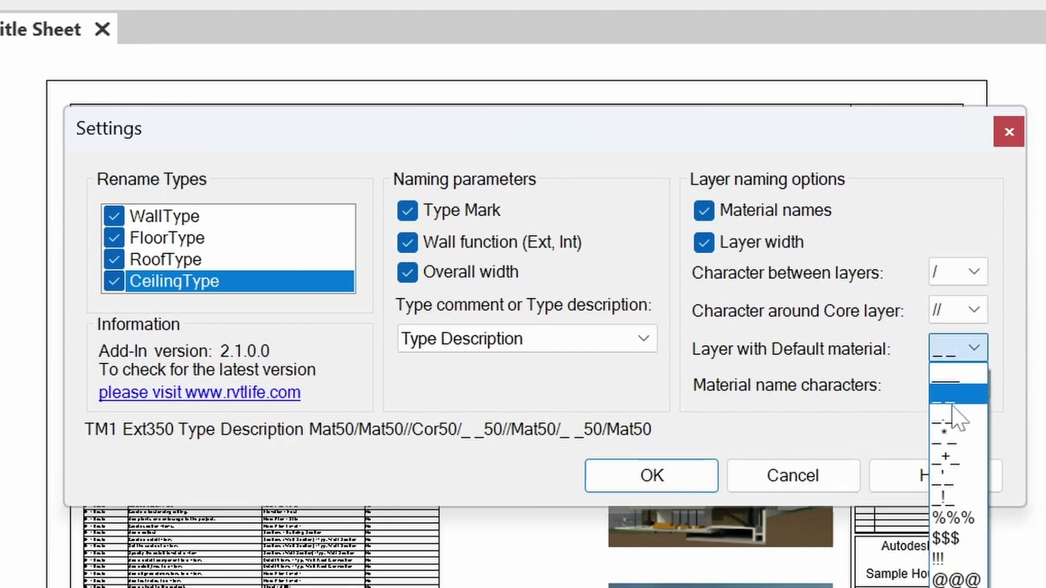
{"action": "left_click", "coordinate": [952, 431]}
{"action": "left_click", "coordinate": [957, 348]}
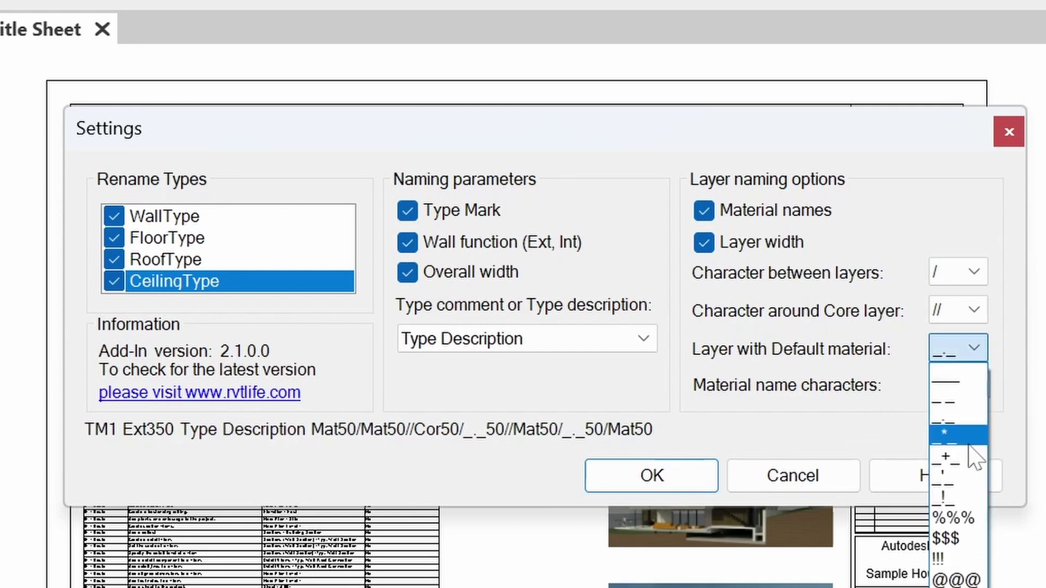
{"action": "left_click", "coordinate": [938, 558]}
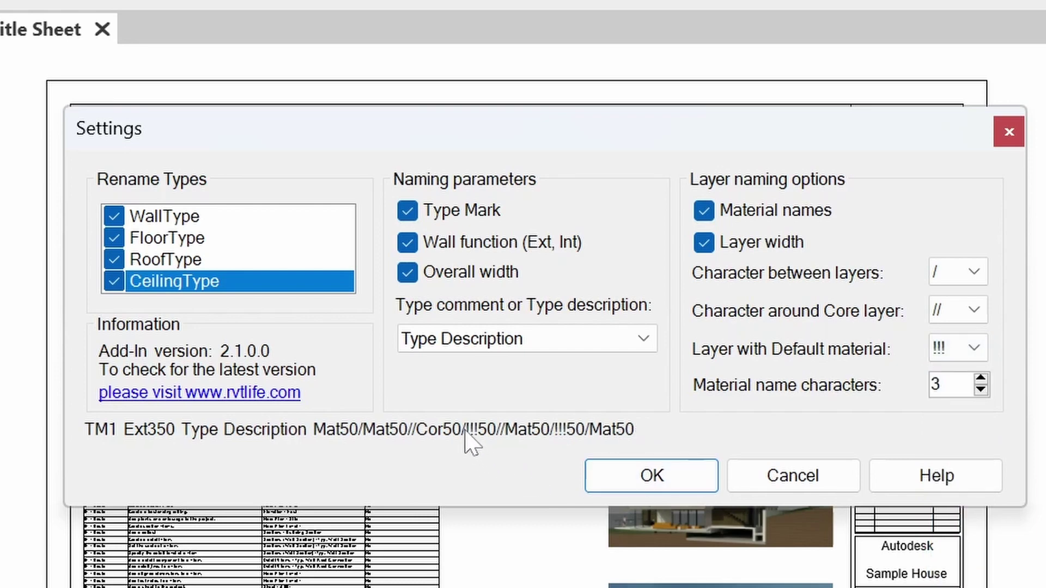
- Raise the material name length to 7 characters
{"action": "left_click", "coordinate": [980, 380]}
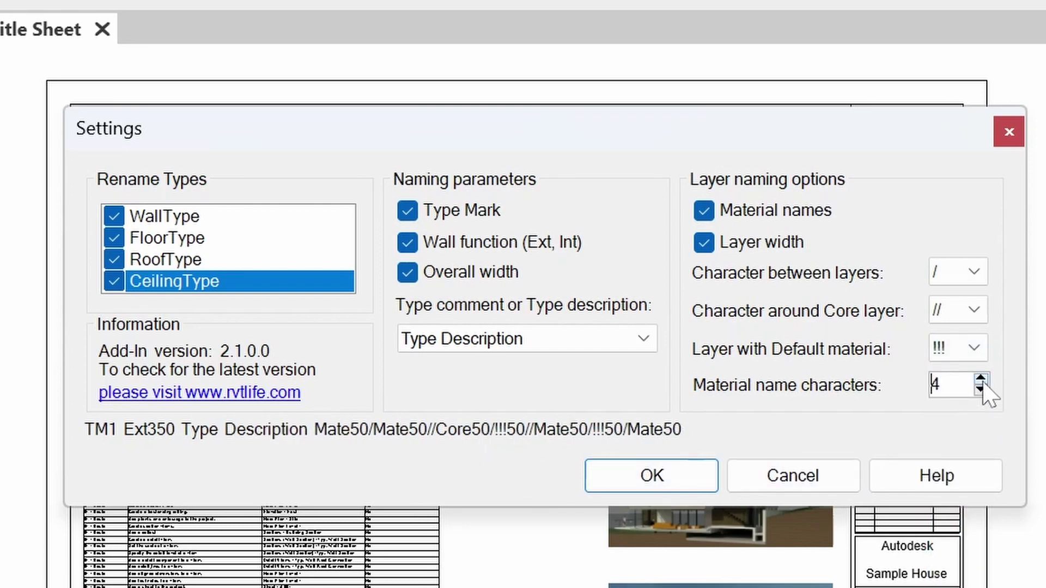
{"action": "left_click", "coordinate": [980, 379]}
{"action": "left_click", "coordinate": [980, 379]}
{"action": "left_click", "coordinate": [980, 380]}
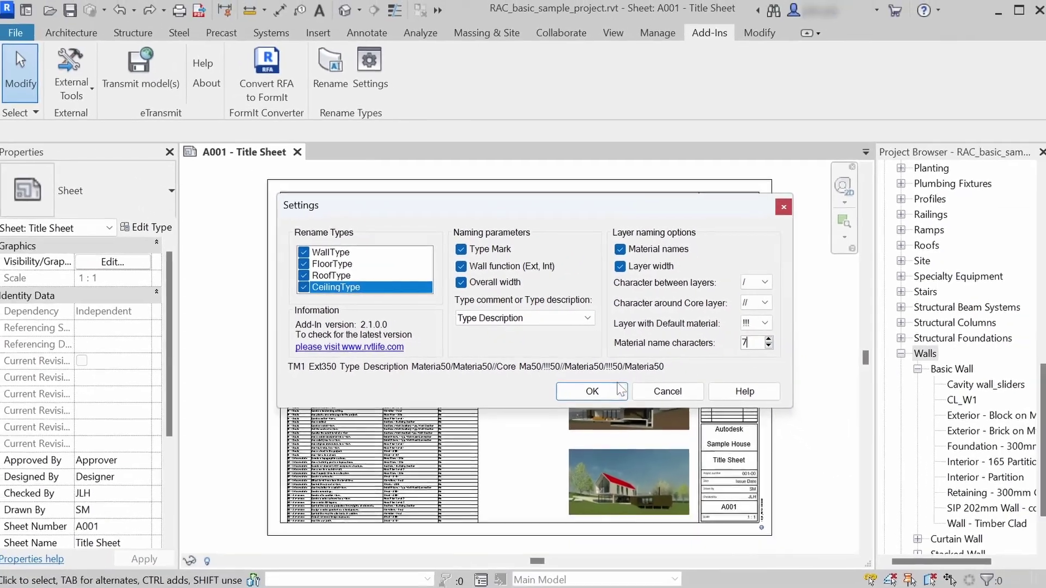
- Save the settings, preview the 20 renames with Name validity visible, and confirm them
{"action": "left_click", "coordinate": [606, 387]}
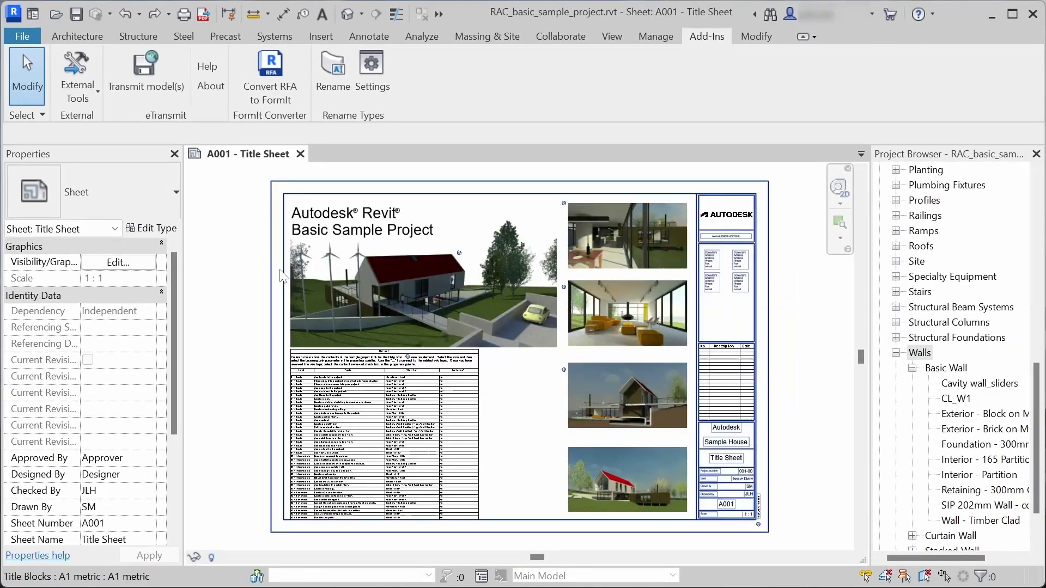
{"action": "left_click", "coordinate": [334, 71]}
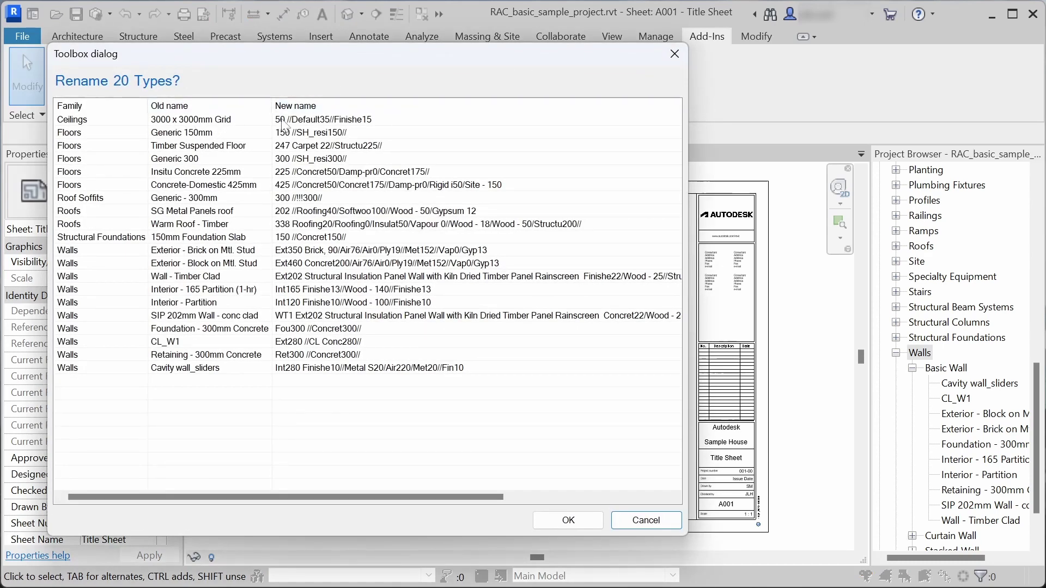
{"action": "key", "text": "Tab"}
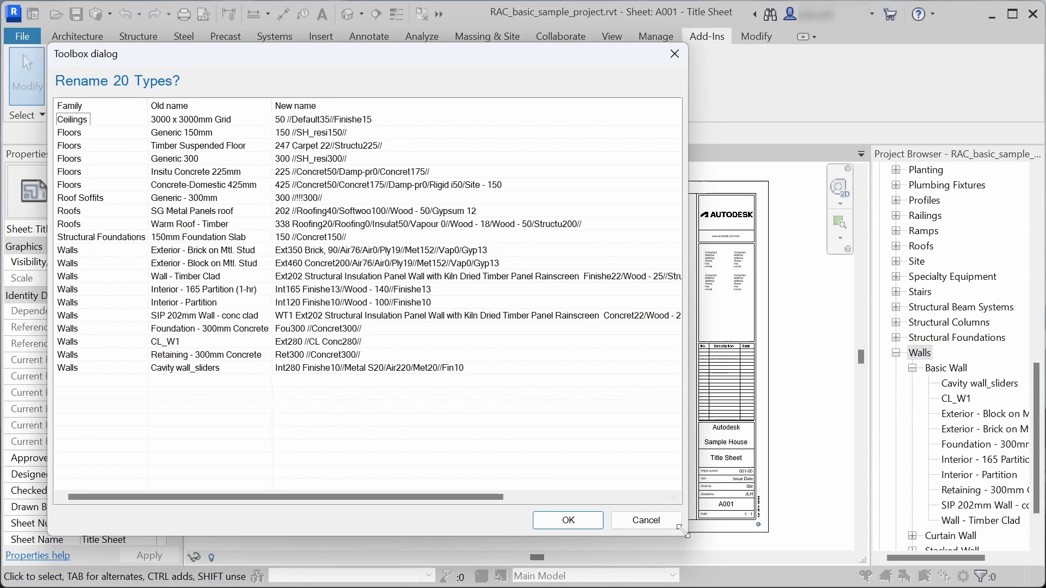
{"action": "left_click_drag", "start_coordinate": [686, 535], "coordinate": [982, 538]}
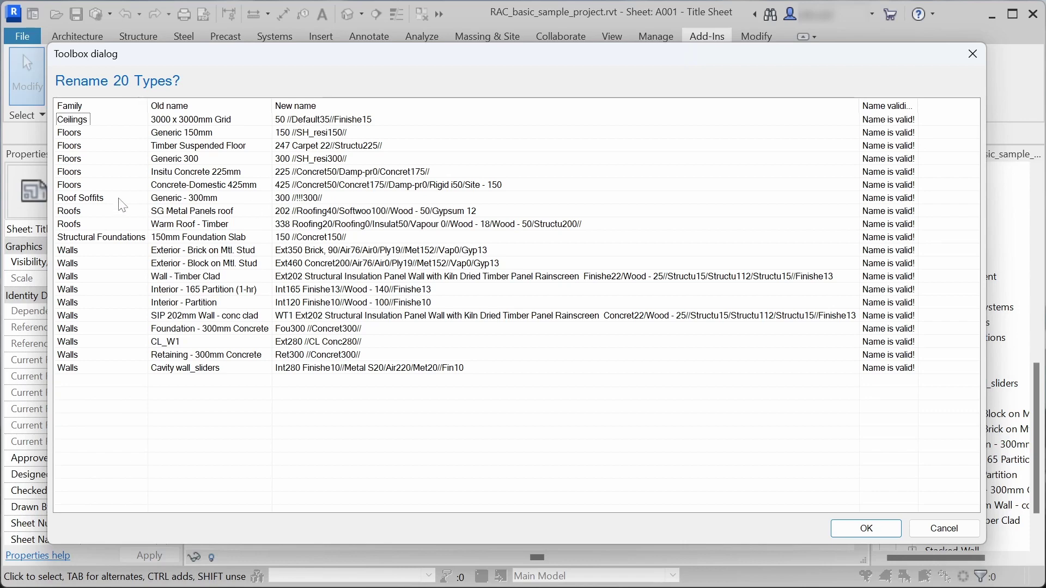
{"action": "left_click", "coordinate": [82, 199]}
{"action": "left_click", "coordinate": [866, 529]}
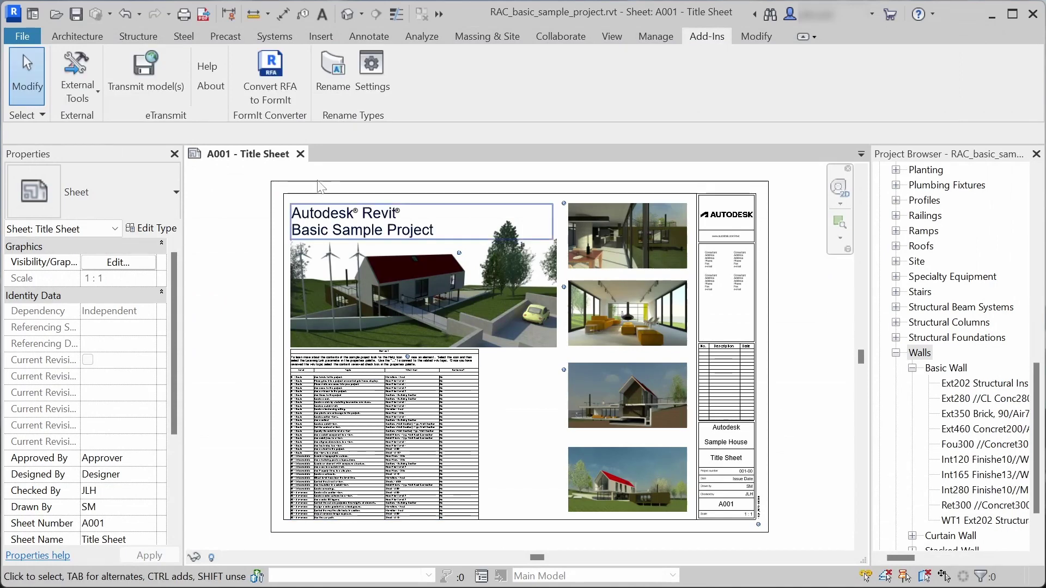
- Shorten material names to 3 characters and mark default-material layers with _!_
{"action": "left_click", "coordinate": [372, 79]}
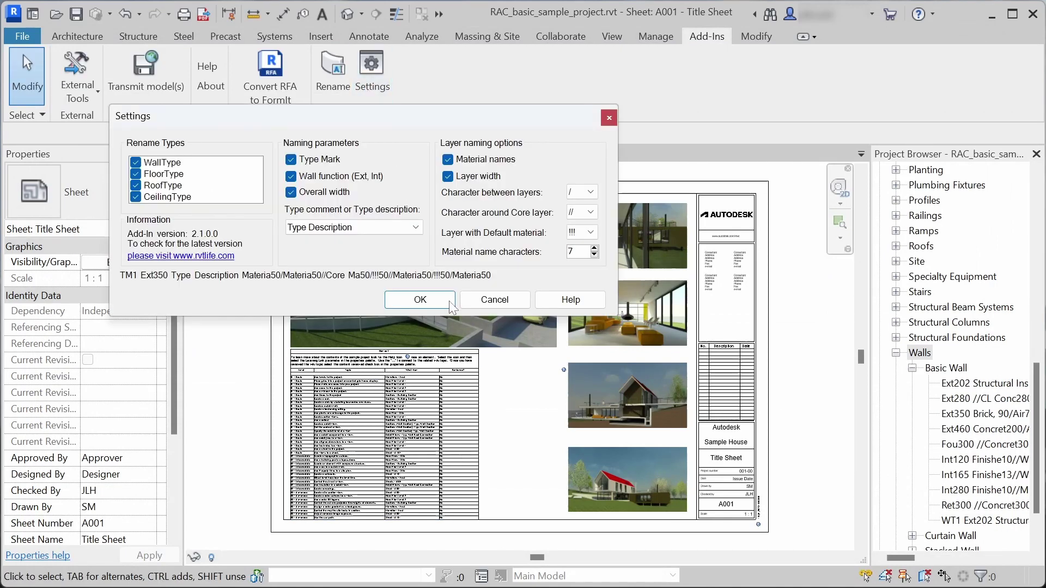
{"action": "left_click", "coordinate": [596, 255]}
{"action": "left_click", "coordinate": [596, 254]}
{"action": "left_click", "coordinate": [596, 254]}
{"action": "left_click", "coordinate": [596, 254]}
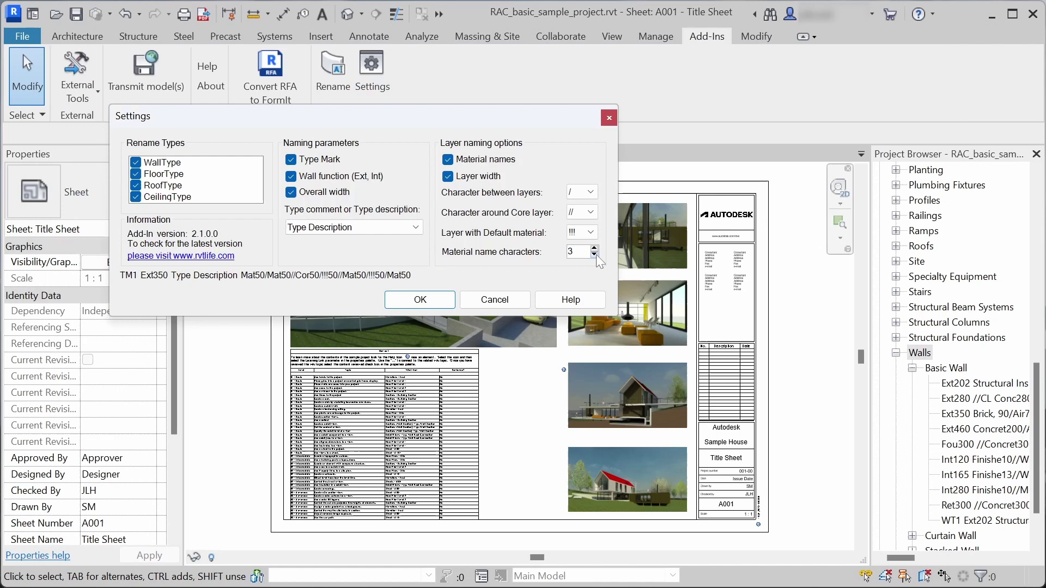
{"action": "left_click", "coordinate": [578, 234]}
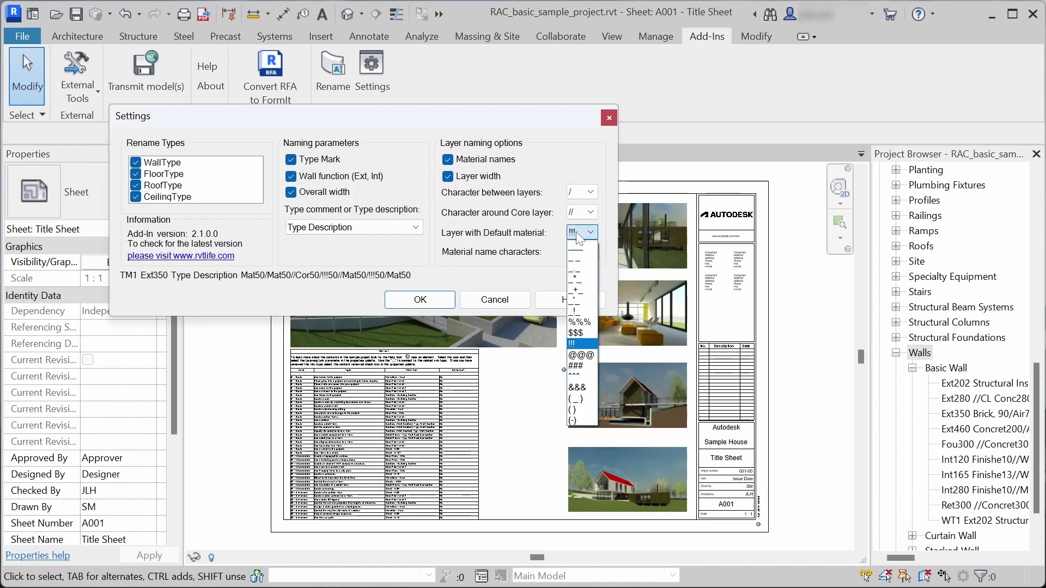
{"action": "left_click", "coordinate": [582, 311]}
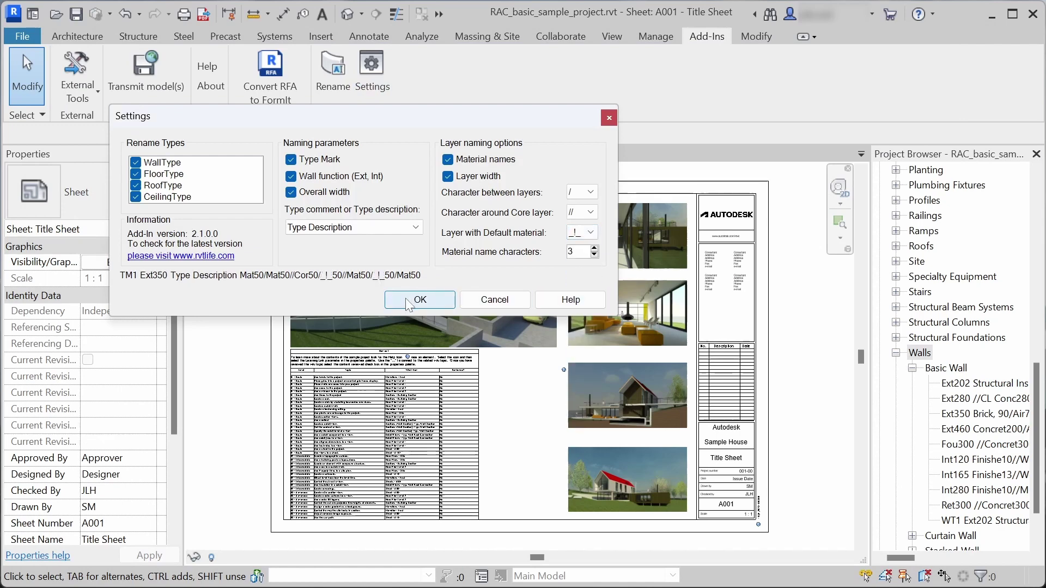
{"action": "left_click", "coordinate": [408, 303]}
- Preview the 20-type rename with the revised settings and confirm it
{"action": "left_click", "coordinate": [329, 74]}
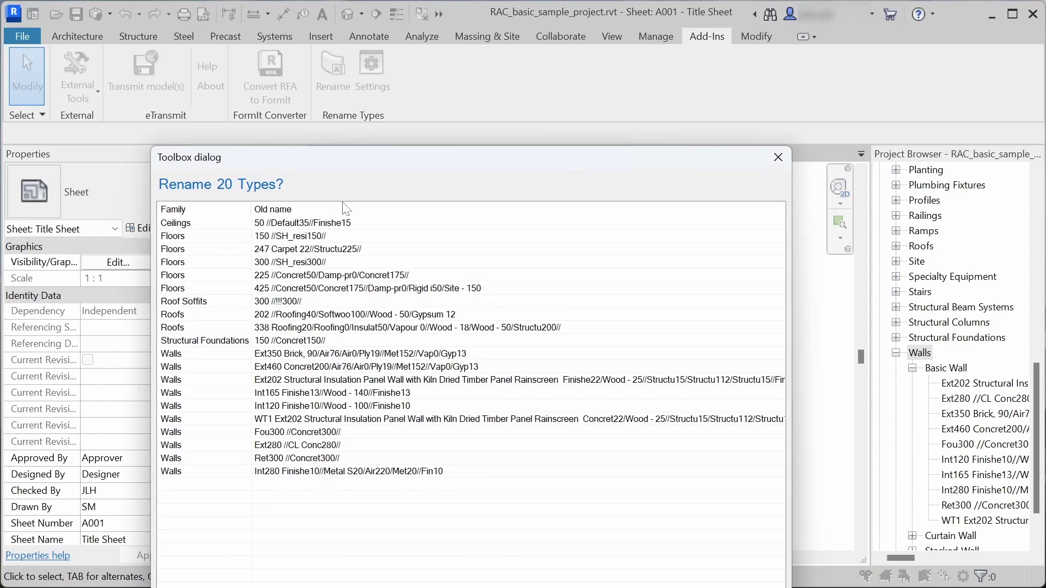
{"action": "left_click_drag", "start_coordinate": [341, 158], "coordinate": [318, 45]}
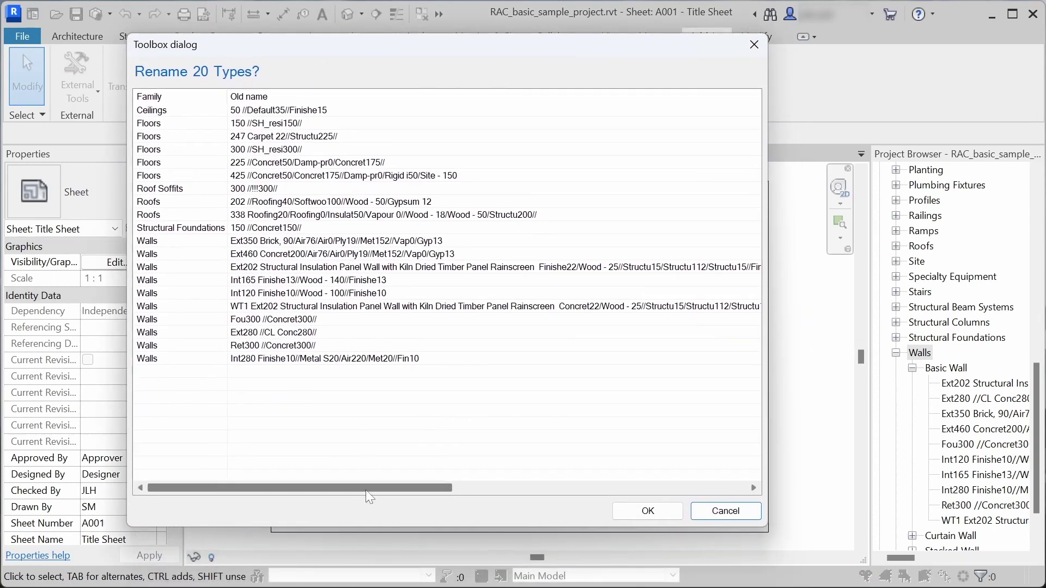
{"action": "left_click_drag", "start_coordinate": [365, 489], "coordinate": [537, 489]}
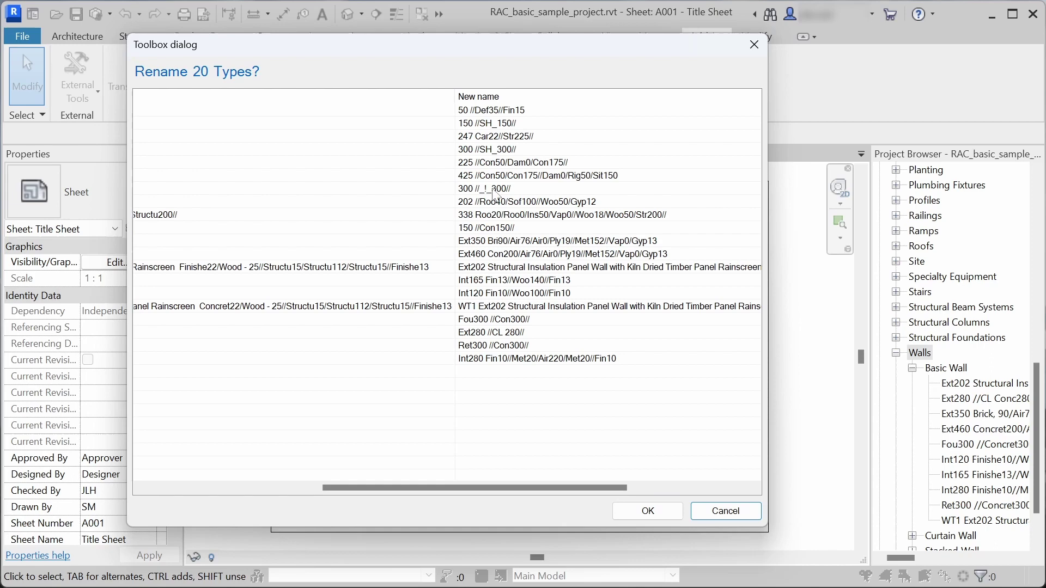
{"action": "left_click", "coordinate": [674, 512]}
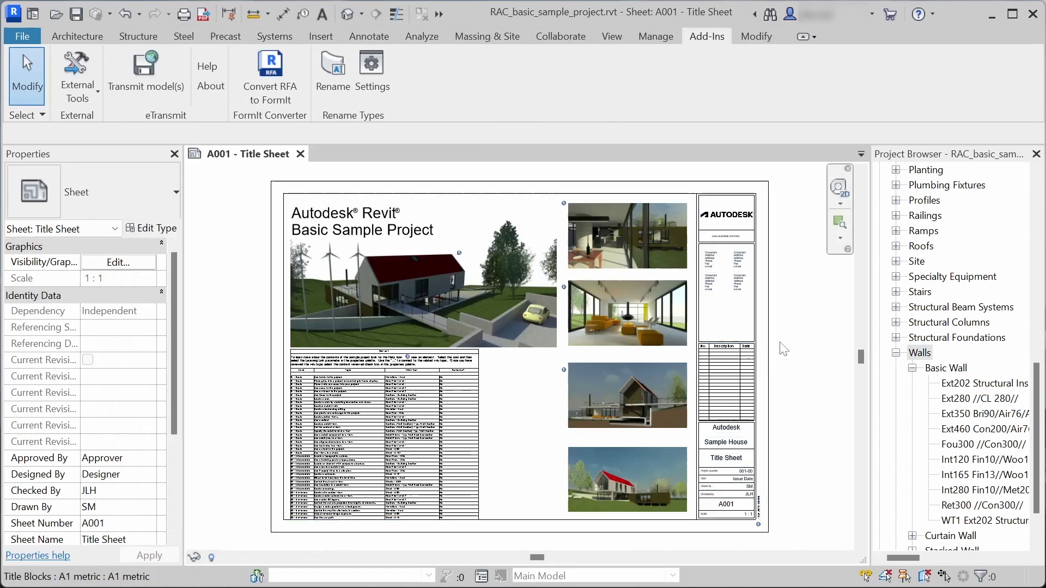
- Open the Level 1 floor plan from Views > Floor Plans
{"action": "middle_click_drag", "start_coordinate": [803, 348], "coordinate": [800, 348]}
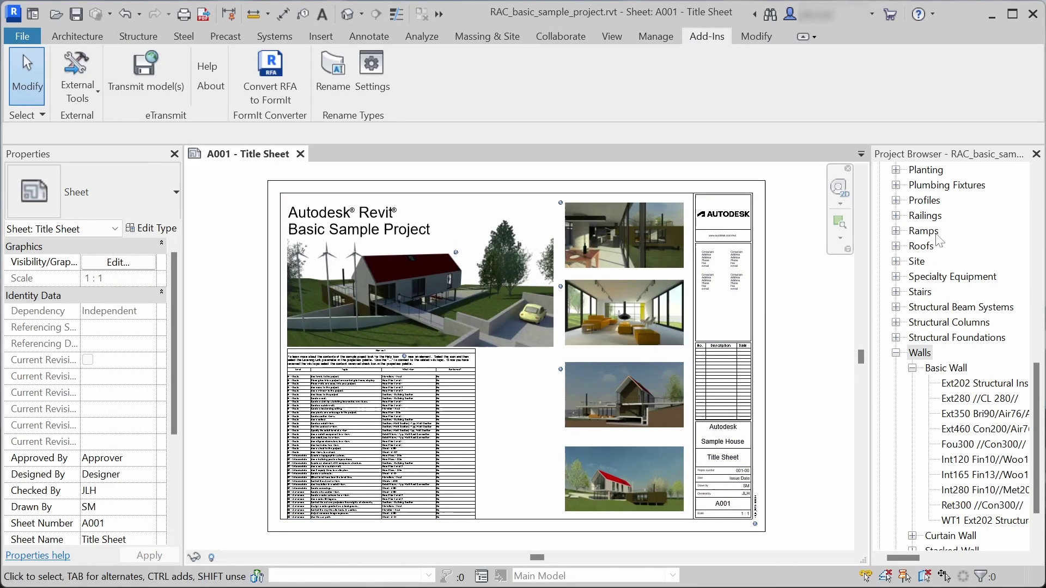
{"action": "scroll", "coordinate": [938, 240], "scroll_direction": "up", "scroll_amount": 10}
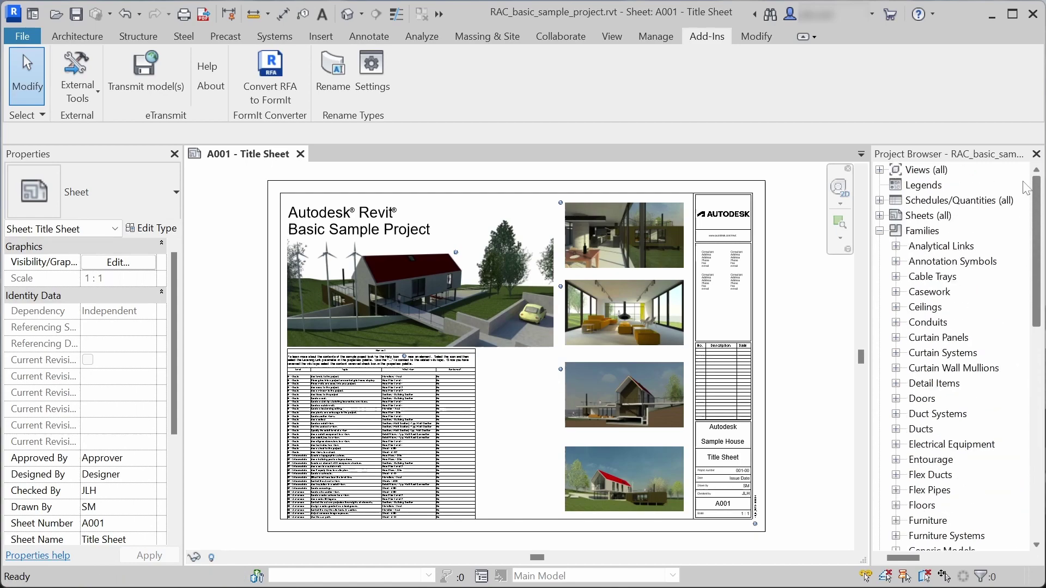
{"action": "left_click", "coordinate": [880, 170]}
{"action": "left_click", "coordinate": [896, 185]}
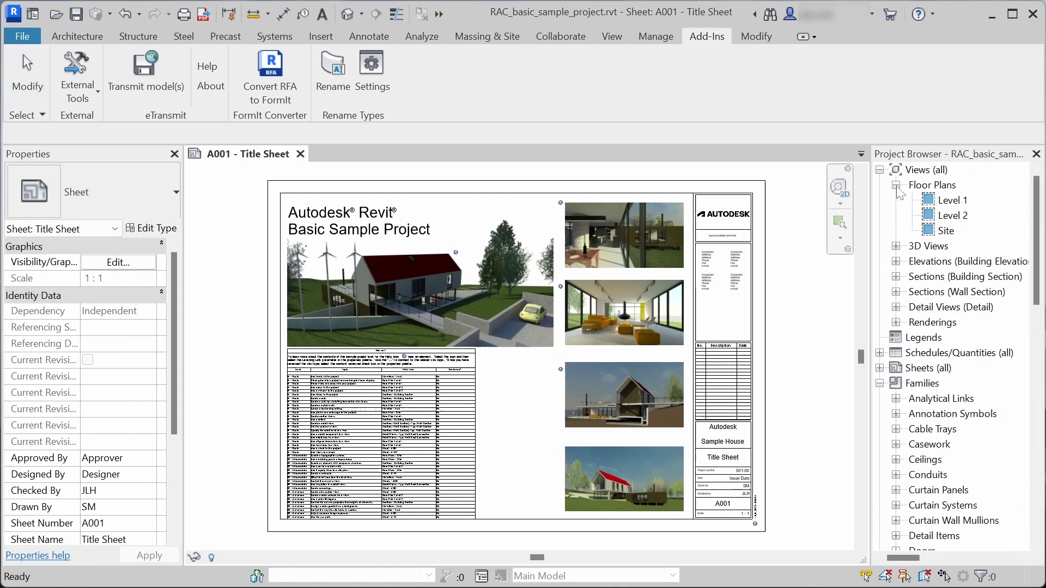
{"action": "double_click", "coordinate": [950, 200]}
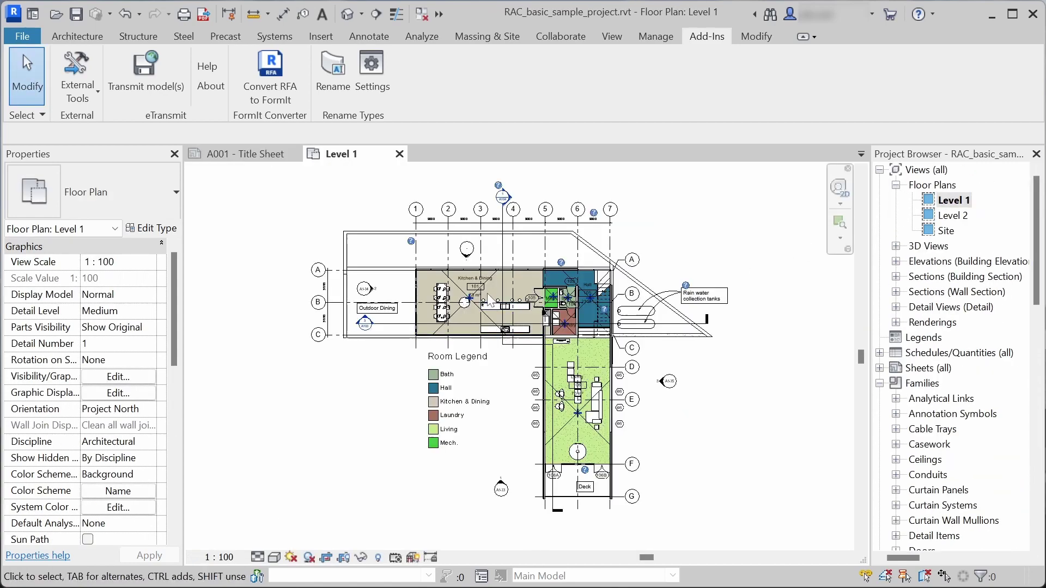
- Select the Laundry/Living wall and browse its renamed types in the type selector
{"action": "scroll", "coordinate": [502, 338], "scroll_direction": "up", "scroll_amount": 5}
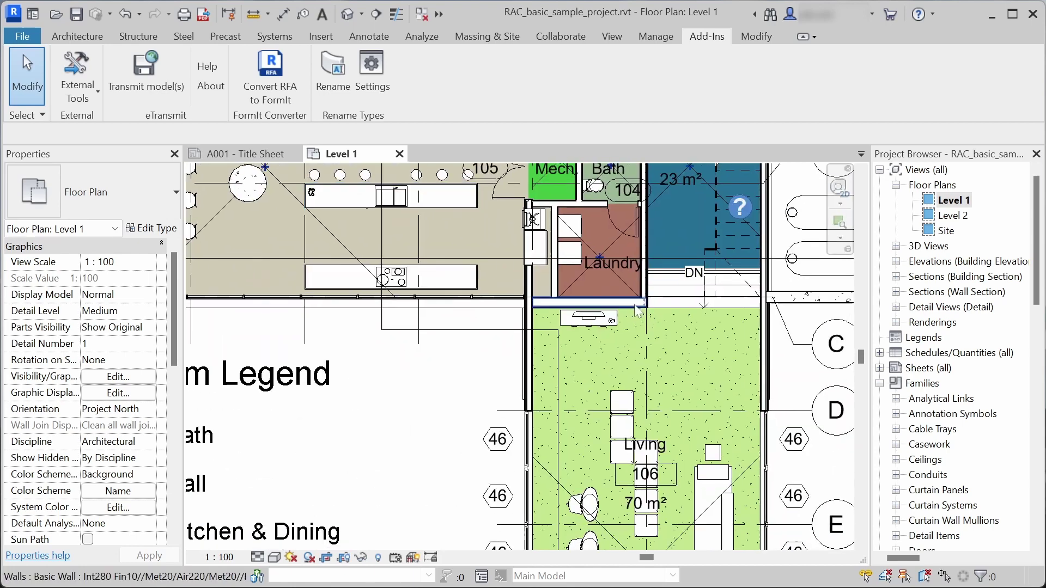
{"action": "left_click", "coordinate": [638, 299]}
{"action": "scroll", "coordinate": [658, 311], "scroll_direction": "up", "scroll_amount": 3}
{"action": "left_click", "coordinate": [146, 207]}
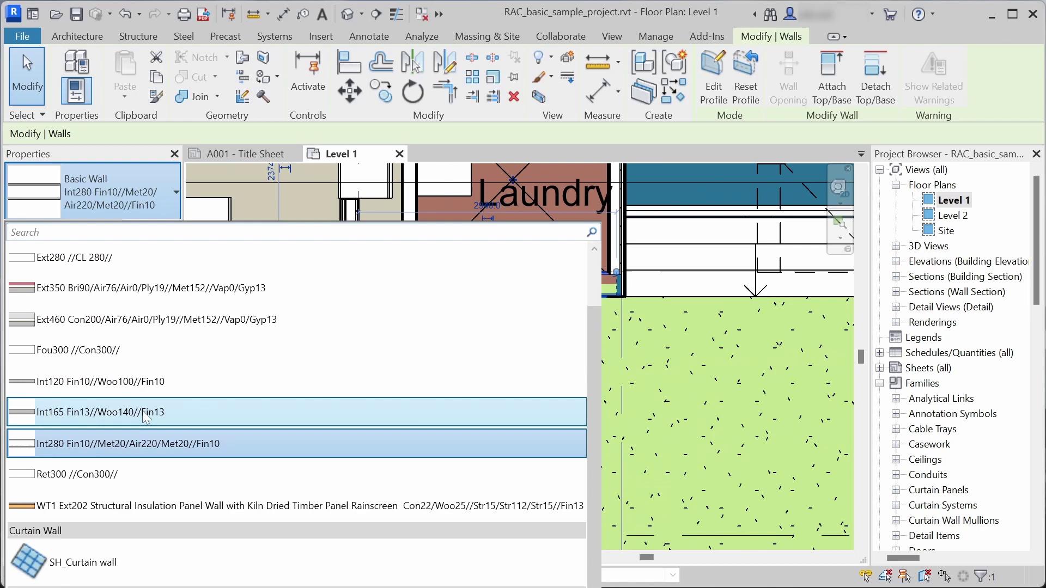
{"action": "scroll", "coordinate": [145, 430], "scroll_direction": "up", "scroll_amount": 1}
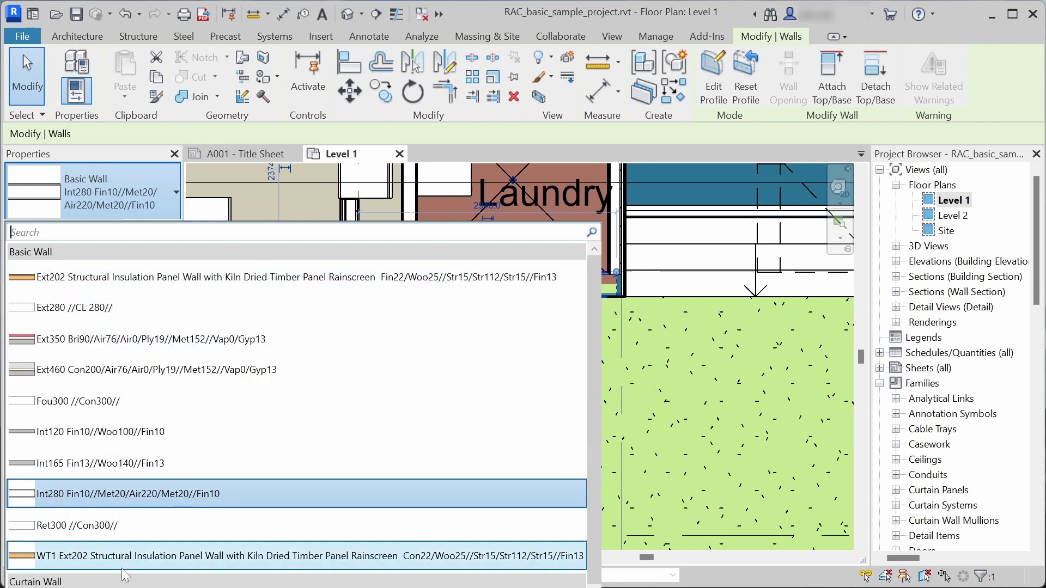
- Draw a short wall in the Living room with the WA wall tool
{"action": "left_click", "coordinate": [121, 499]}
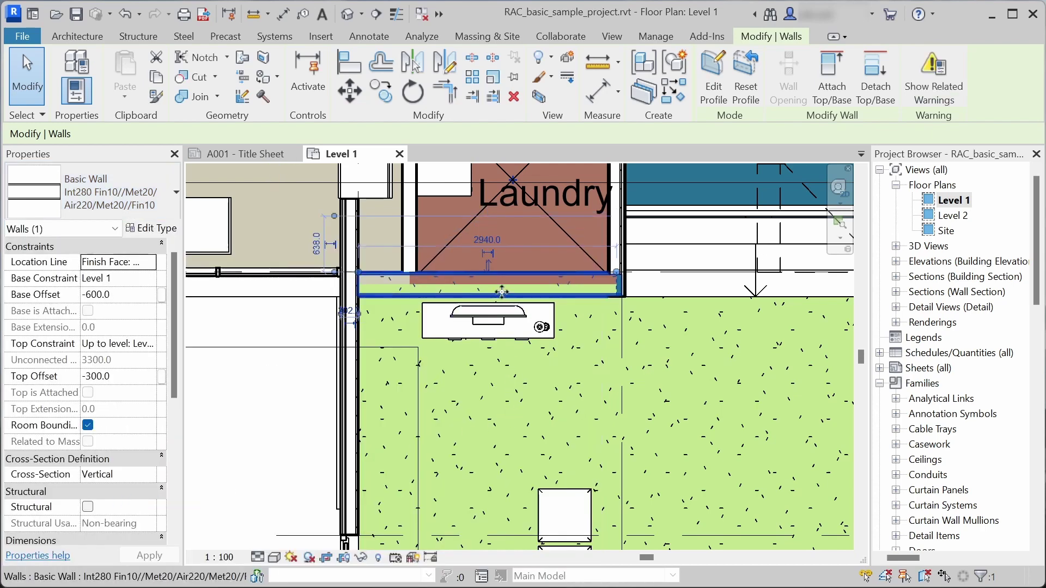
{"action": "middle_click_drag", "start_coordinate": [599, 377], "coordinate": [520, 290]}
{"action": "key", "text": "w"}
{"action": "key", "text": "a"}
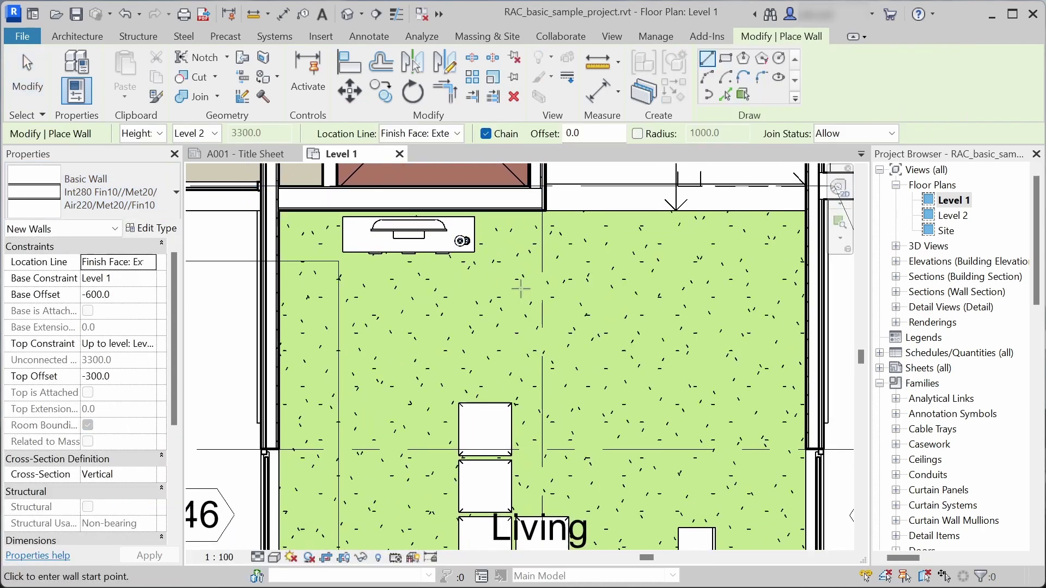
{"action": "left_click", "coordinate": [517, 256]}
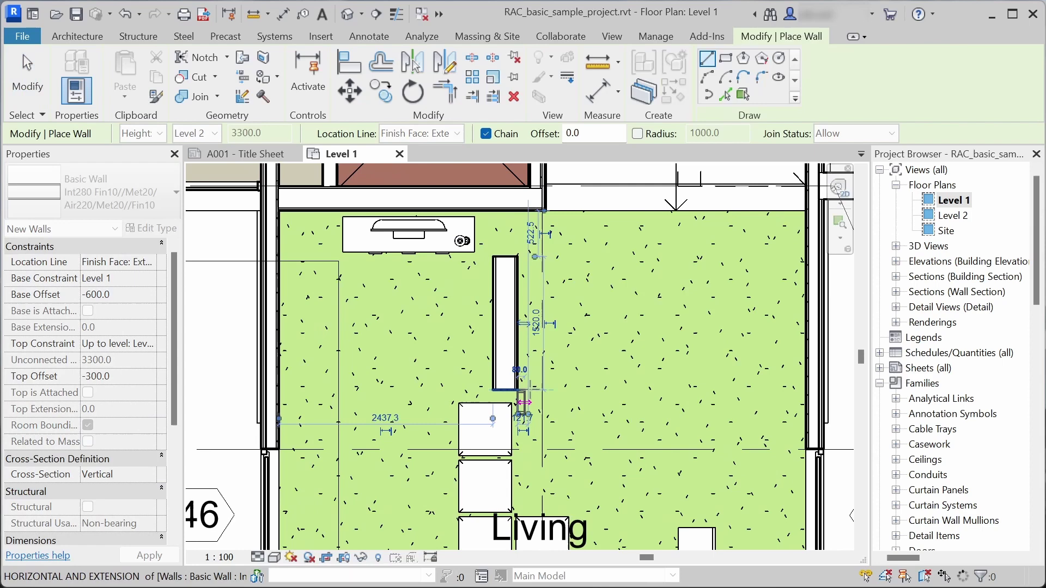
{"action": "left_click", "coordinate": [518, 390]}
{"action": "key", "text": "Escape"}
{"action": "key", "text": "Escape"}
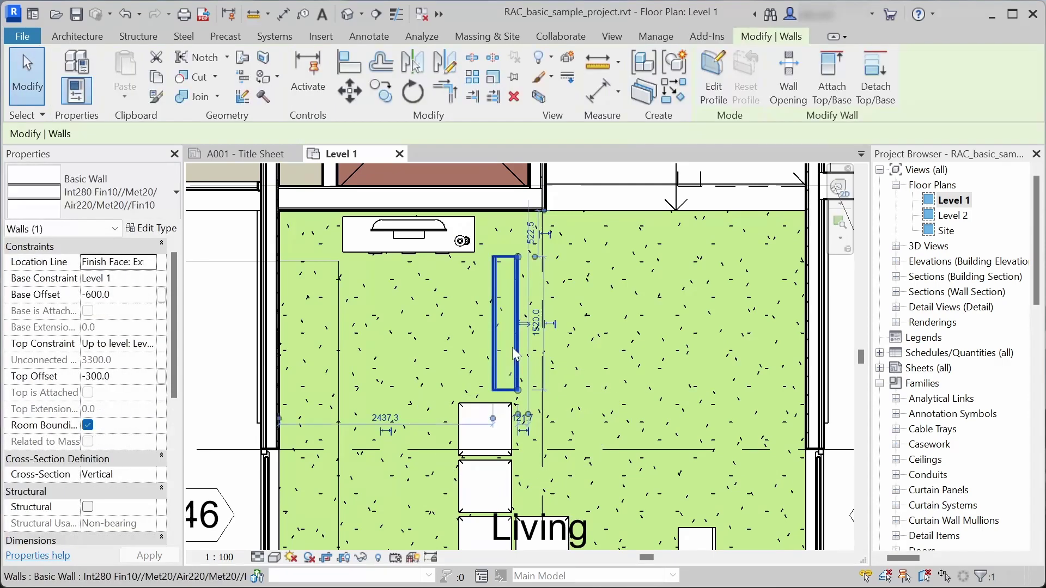
- Duplicate the Int280 wall type as '... 2' and thin its air layer from 220 to 50
{"action": "left_click", "coordinate": [148, 229]}
{"action": "left_click", "coordinate": [643, 116]}
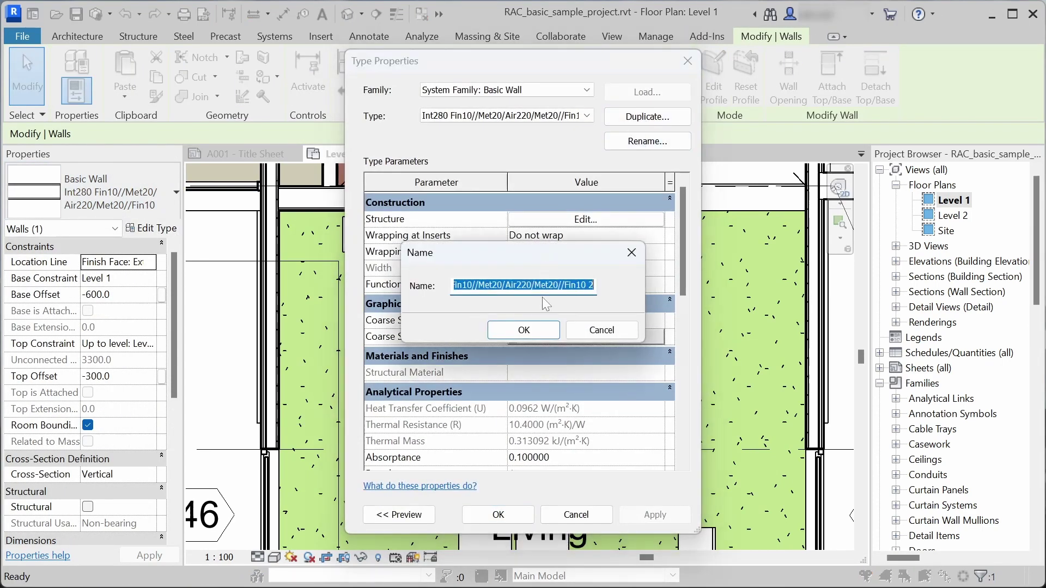
{"action": "left_click", "coordinate": [538, 331]}
{"action": "left_click", "coordinate": [569, 219]}
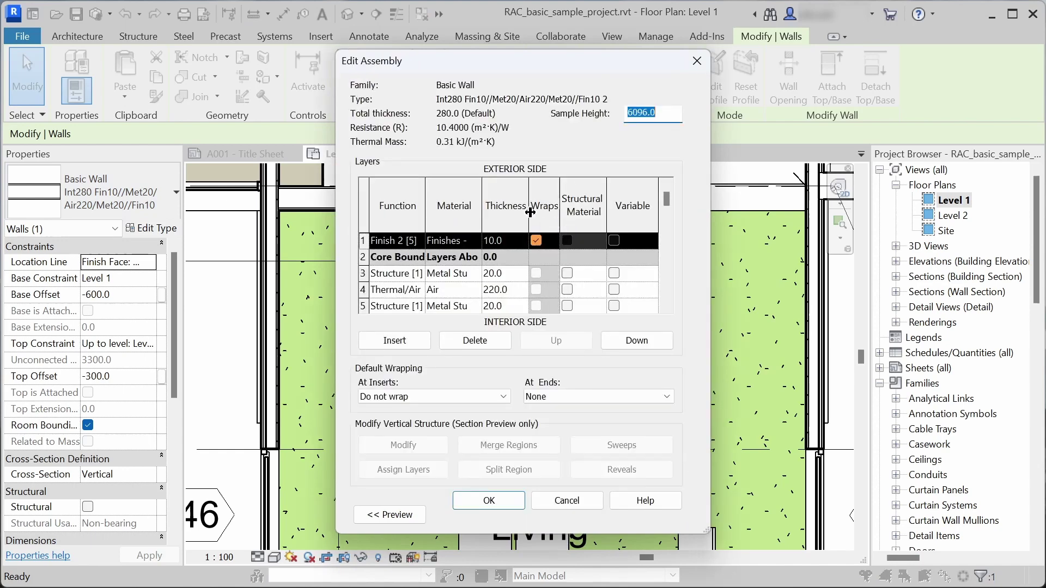
{"action": "left_click_drag", "start_coordinate": [708, 233], "coordinate": [877, 235]}
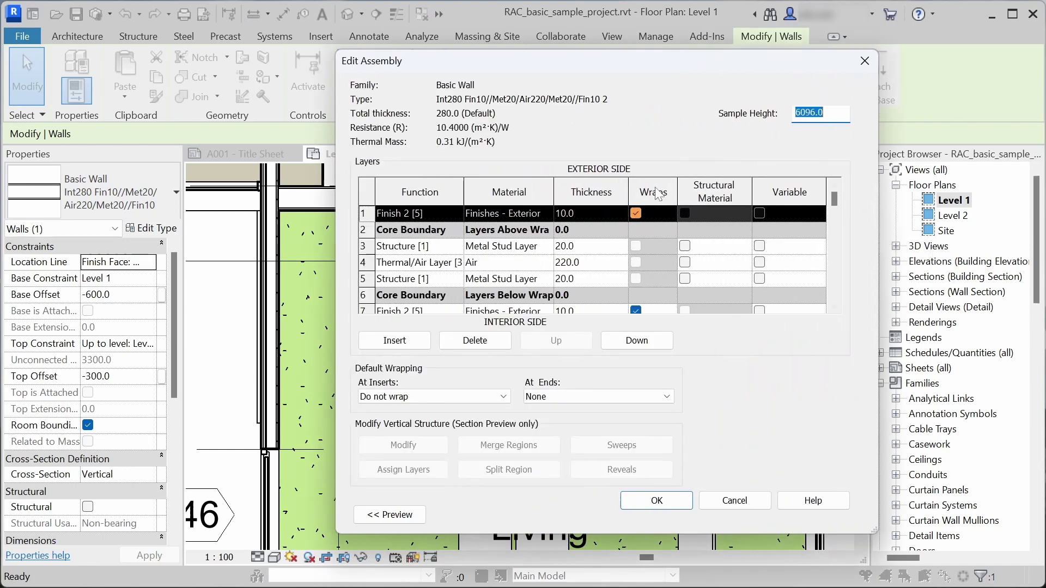
{"action": "left_click", "coordinate": [588, 245]}
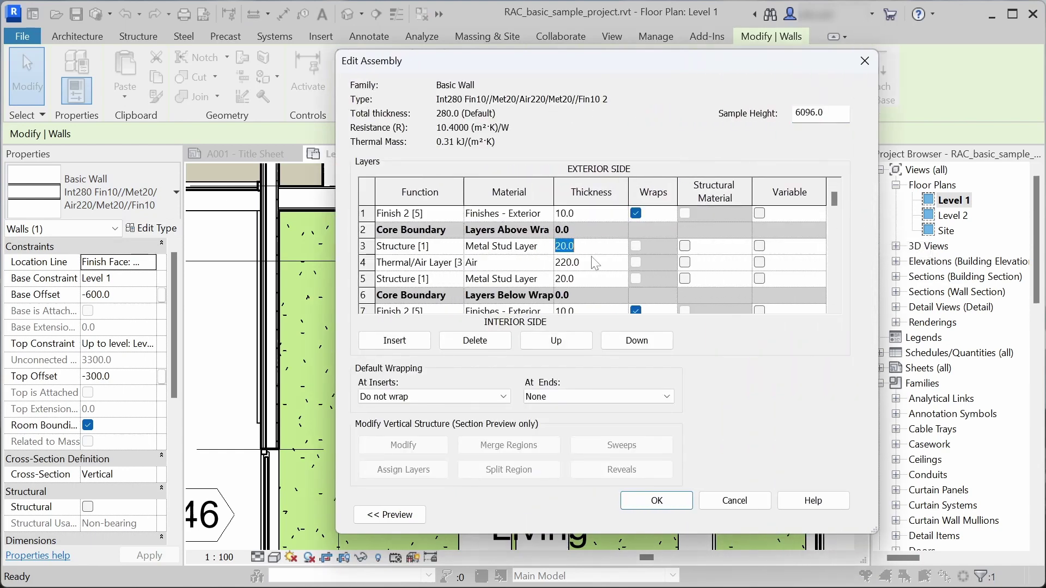
{"action": "left_click", "coordinate": [594, 262]}
{"action": "left_click", "coordinate": [656, 500]}
{"action": "left_click", "coordinate": [661, 512]}
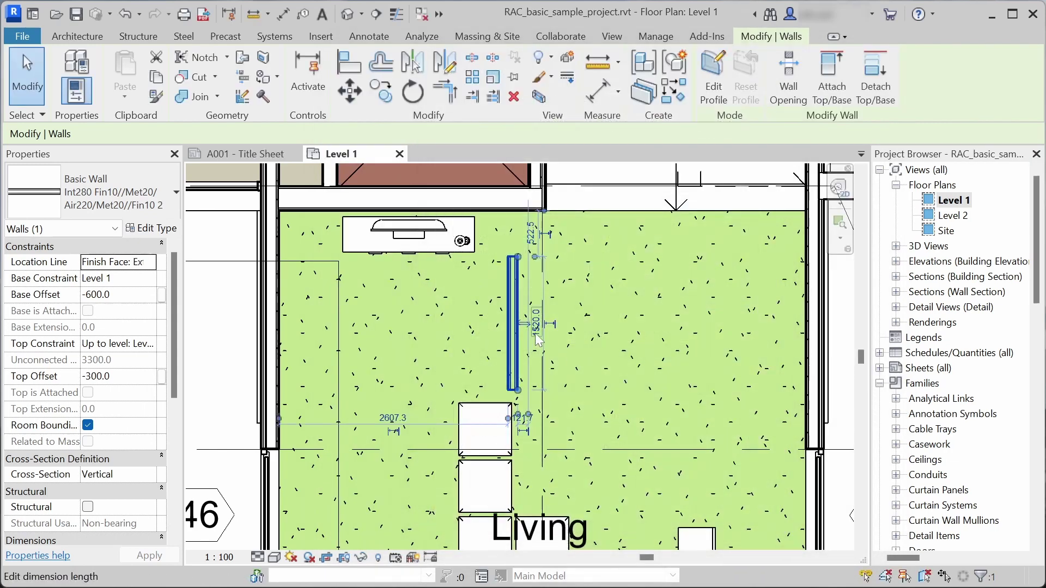
- Run the Rename add-in and accept renaming the duplicate type to 'Int110 Fin10//Met20/Air50/Met20//Fin10'
{"action": "key", "text": "Escape"}
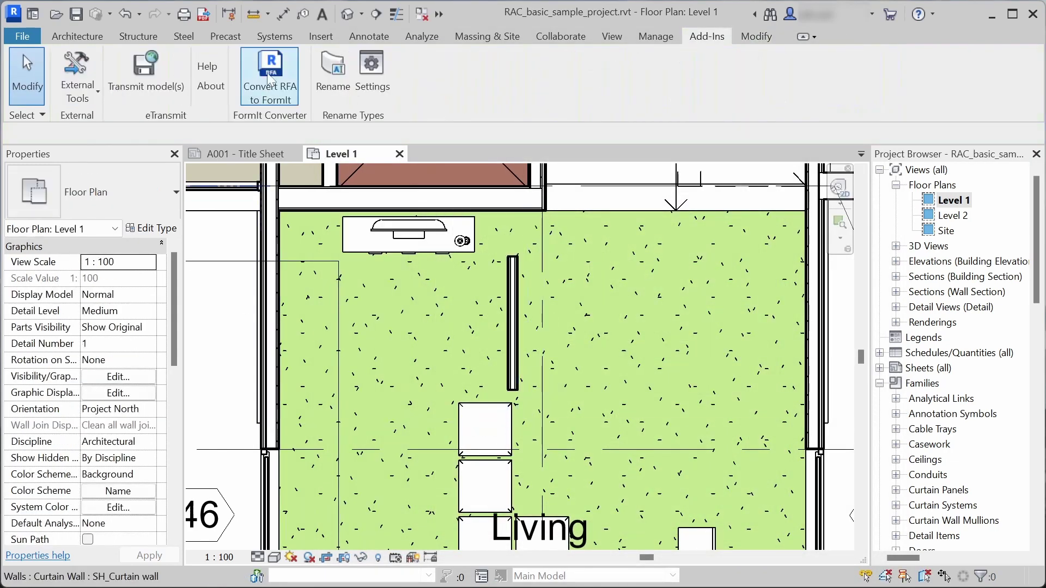
{"action": "left_click", "coordinate": [336, 67]}
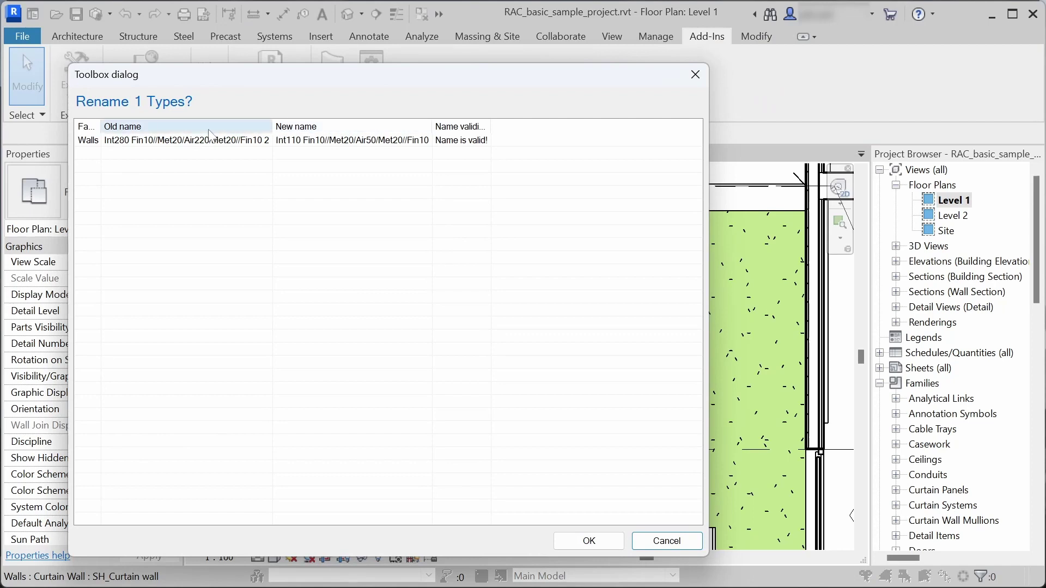
{"action": "left_click_drag", "start_coordinate": [273, 124], "coordinate": [306, 125]}
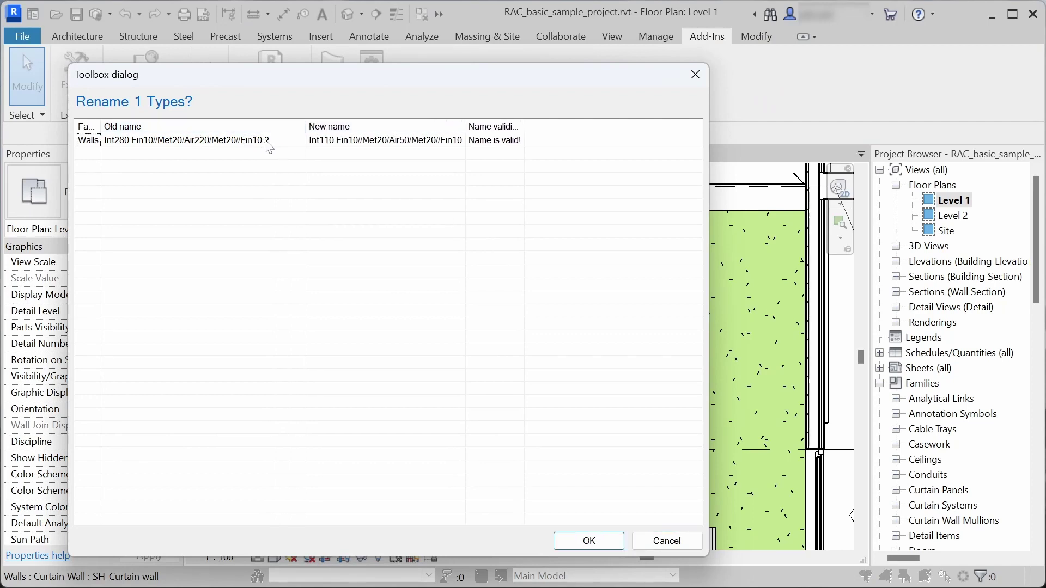
{"action": "left_click_drag", "start_coordinate": [466, 127], "coordinate": [524, 127]}
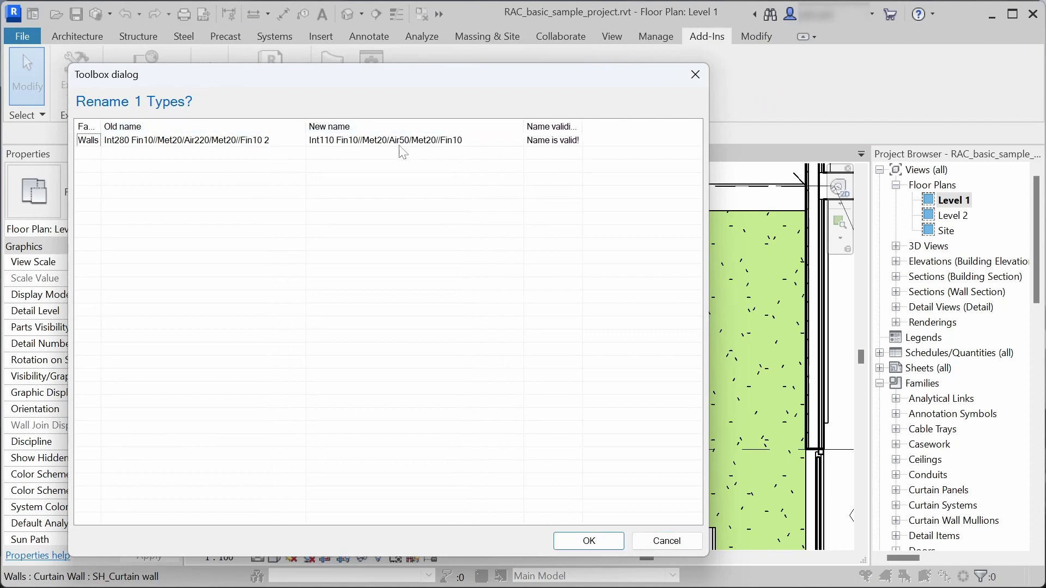
{"action": "left_click", "coordinate": [571, 543]}
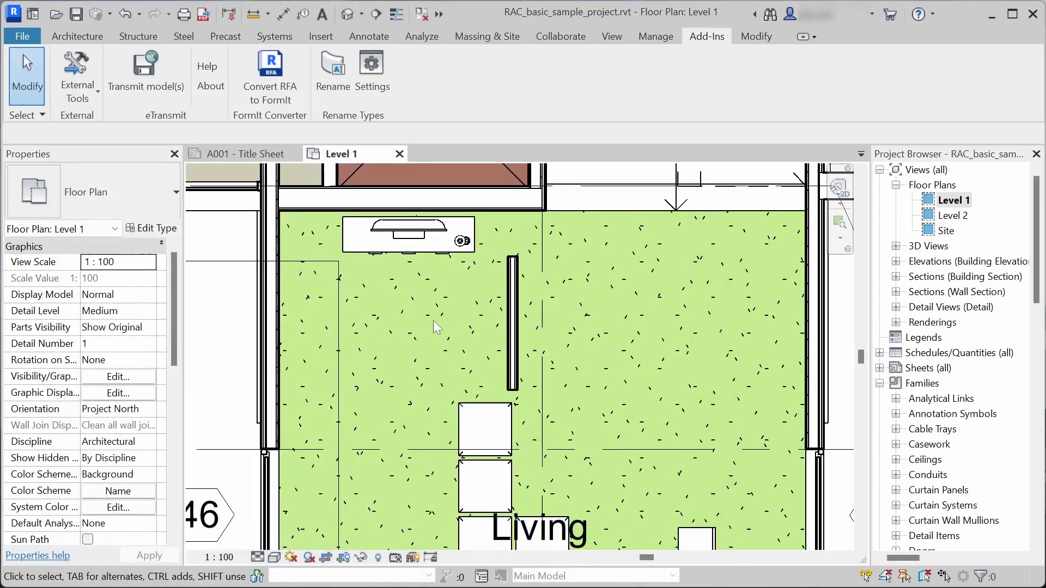
{"action": "middle_click_drag", "start_coordinate": [433, 320], "coordinate": [506, 404]}
- Give the existing Living-room wall a duplicate type with the default name '…Fin10 2'
{"action": "left_click", "coordinate": [523, 300]}
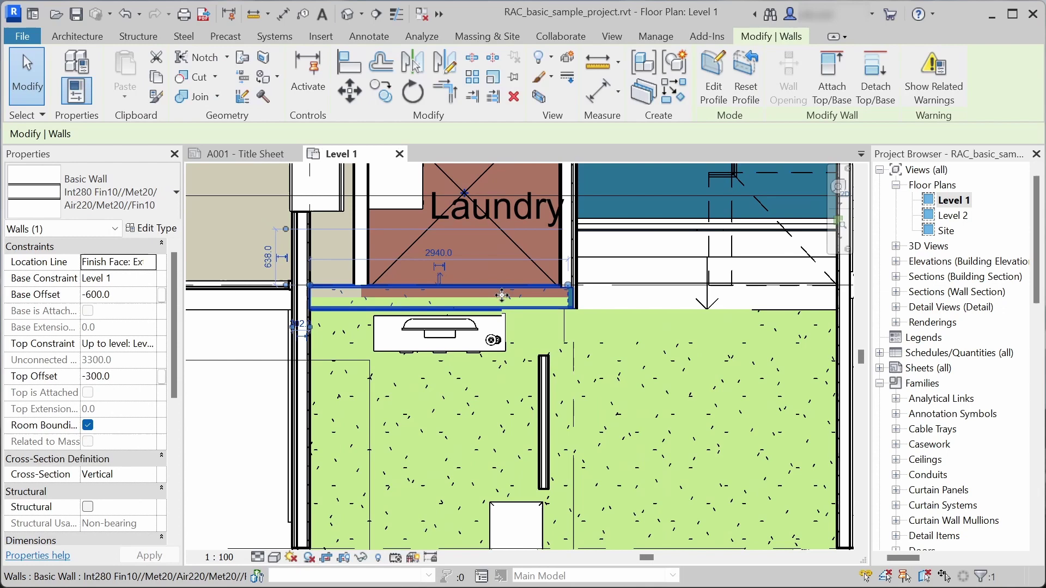
{"action": "scroll", "coordinate": [502, 295], "scroll_direction": "down", "scroll_amount": 2}
{"action": "key", "text": "Escape"}
{"action": "left_click", "coordinate": [528, 354]}
{"action": "scroll", "coordinate": [485, 365], "scroll_direction": "up", "scroll_amount": 2}
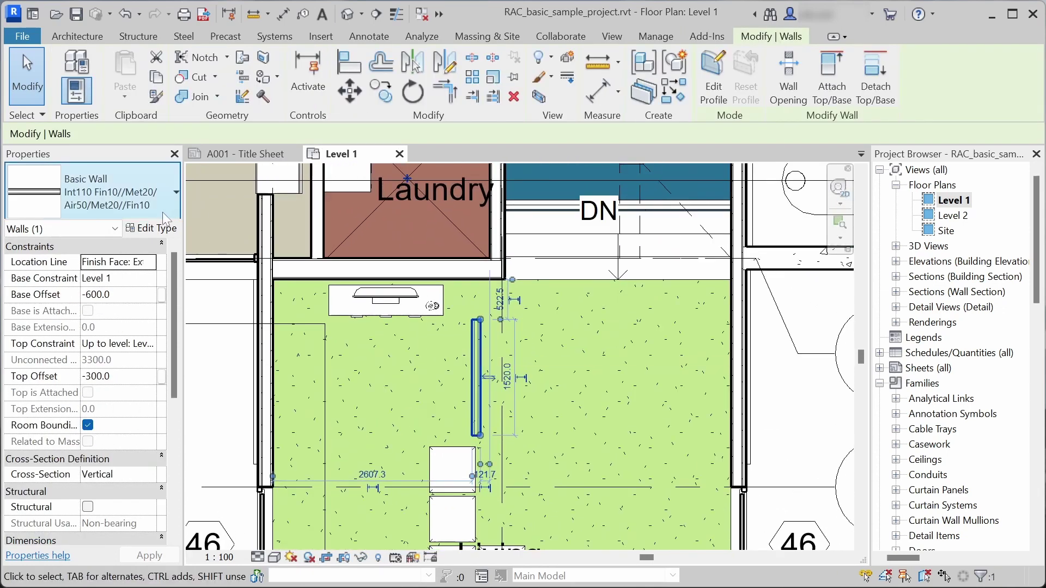
{"action": "left_click", "coordinate": [152, 228]}
{"action": "left_click", "coordinate": [731, 116]}
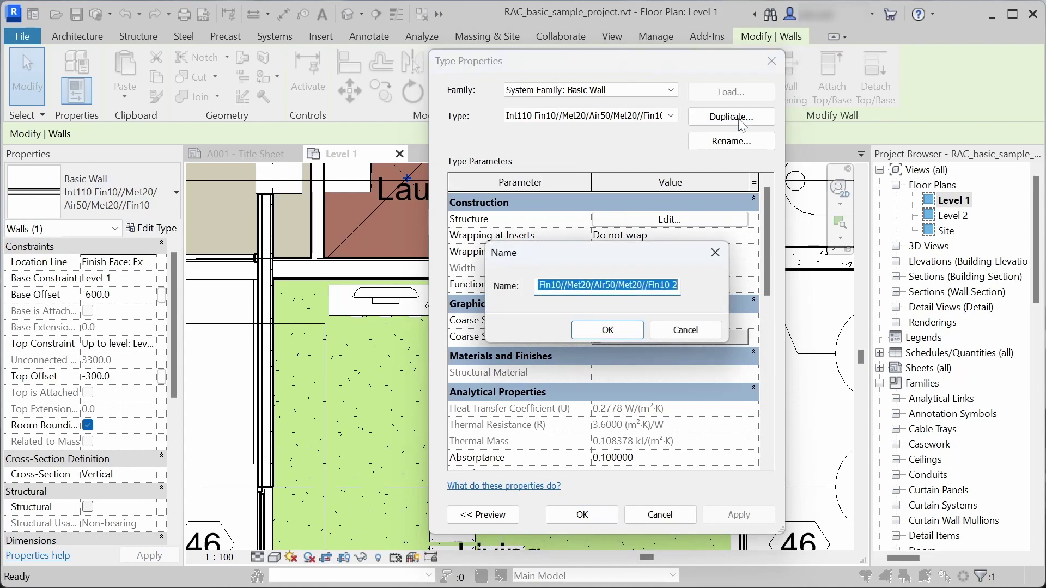
{"action": "left_click", "coordinate": [630, 330]}
{"action": "left_click", "coordinate": [581, 514]}
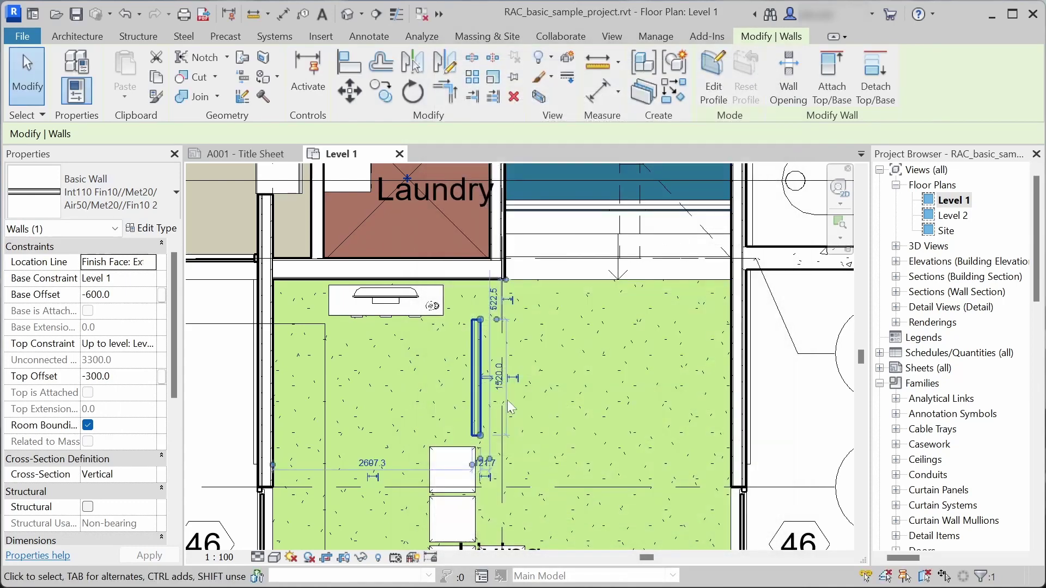
- Shift the tall wall left and draw a short wall to its right with Create Similar (CS)
{"action": "scroll", "coordinate": [467, 349], "scroll_direction": "up", "scroll_amount": 3}
{"action": "left_click_drag", "start_coordinate": [468, 349], "coordinate": [439, 350]}
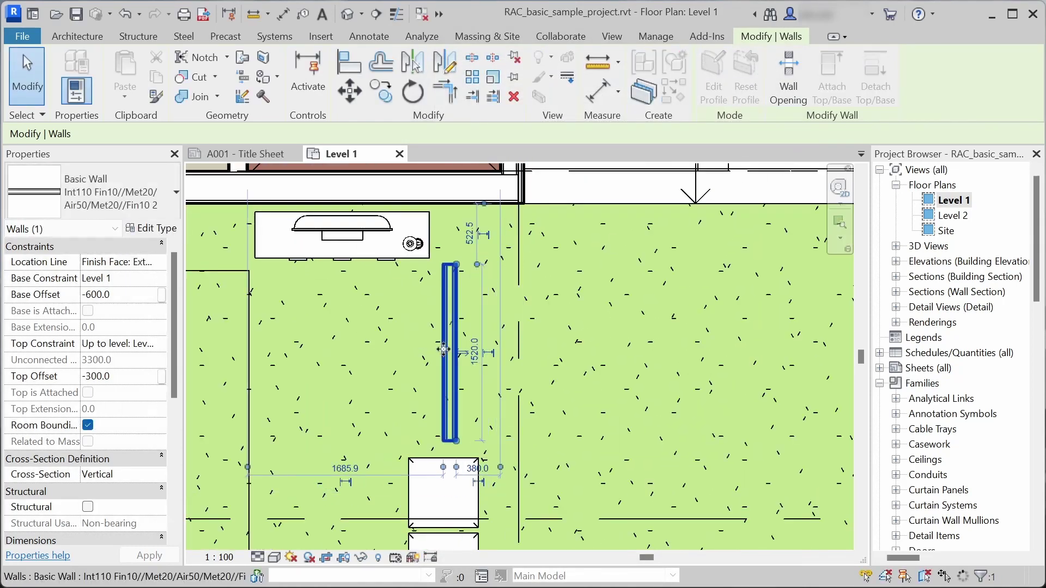
{"action": "key", "text": "c"}
{"action": "key", "text": "s"}
{"action": "left_click", "coordinate": [571, 275]}
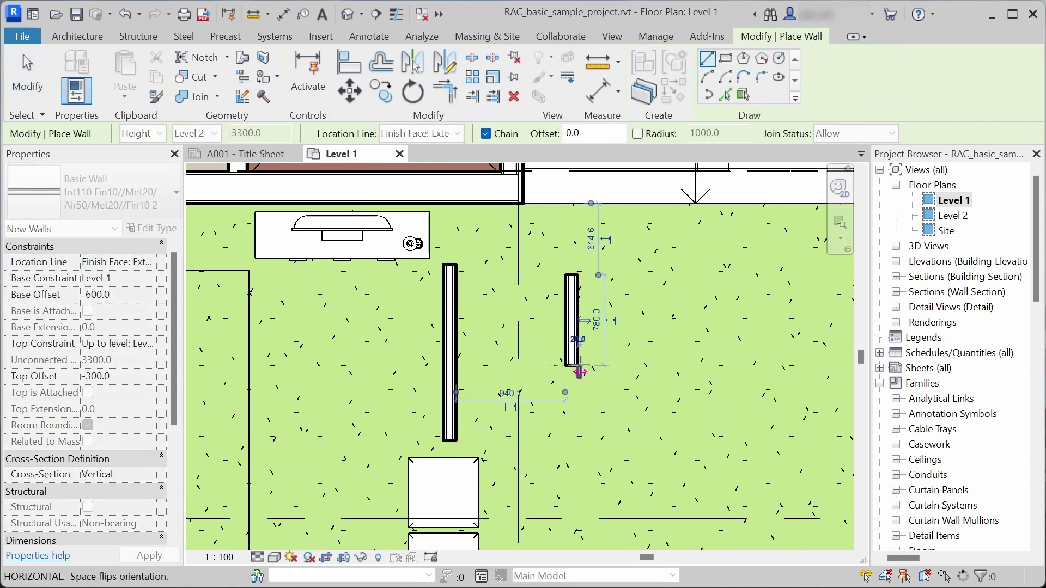
{"action": "left_click", "coordinate": [571, 365]}
{"action": "key", "text": "Escape"}
{"action": "key", "text": "Escape"}
- Set the new short wall's type to Int110 Fin10//Met20/Air50/Met20//Fin10
{"action": "left_click", "coordinate": [571, 321]}
{"action": "left_click", "coordinate": [146, 184]}
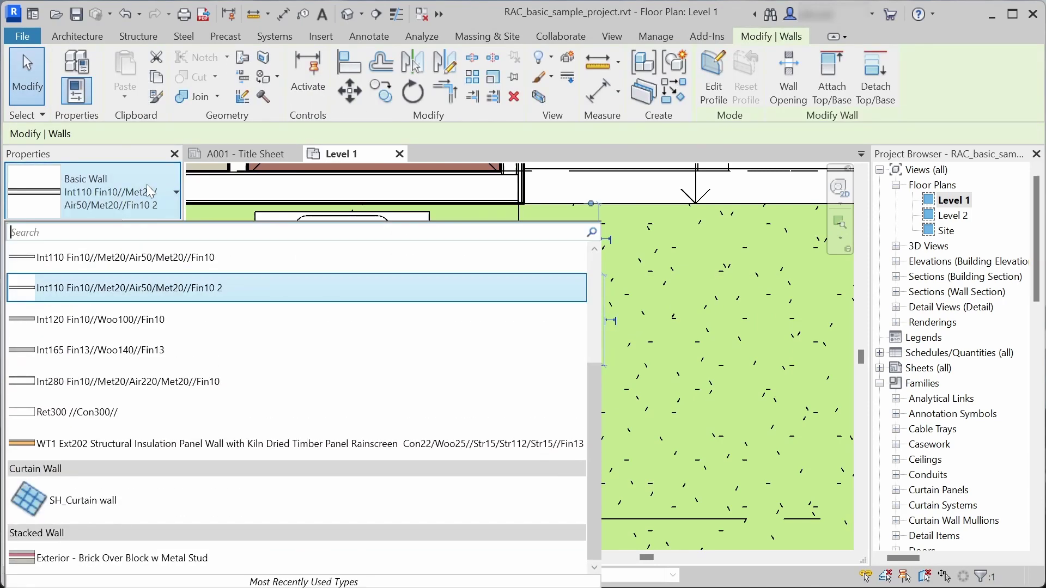
{"action": "left_click", "coordinate": [161, 263]}
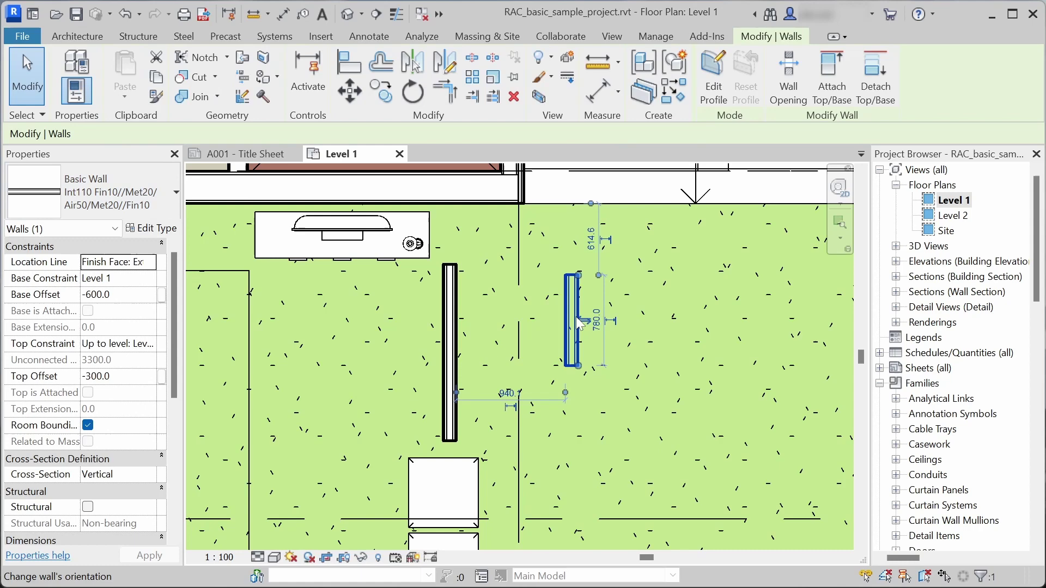
{"action": "left_click", "coordinate": [448, 332]}
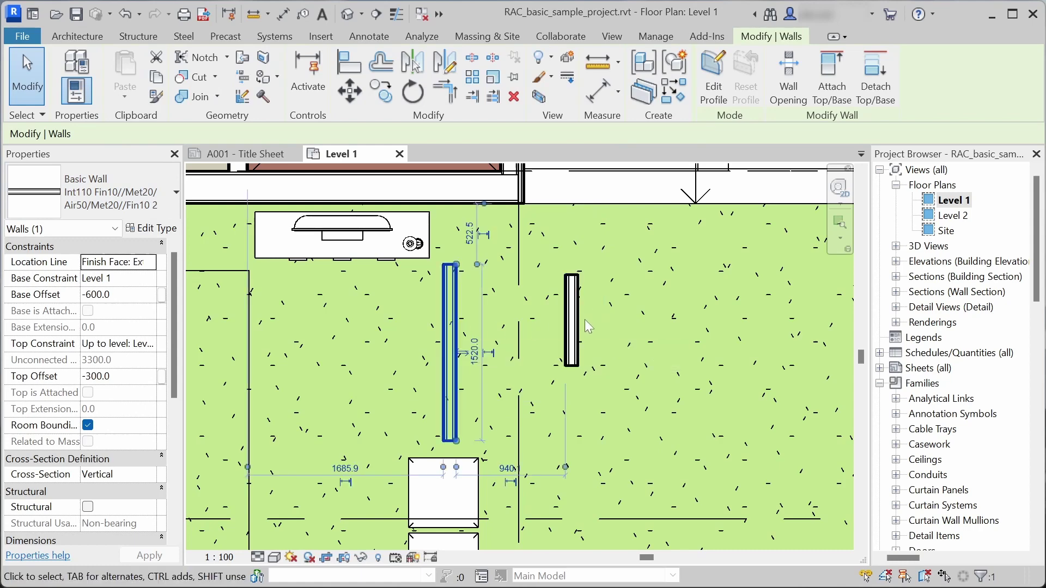
{"action": "key", "text": "Escape"}
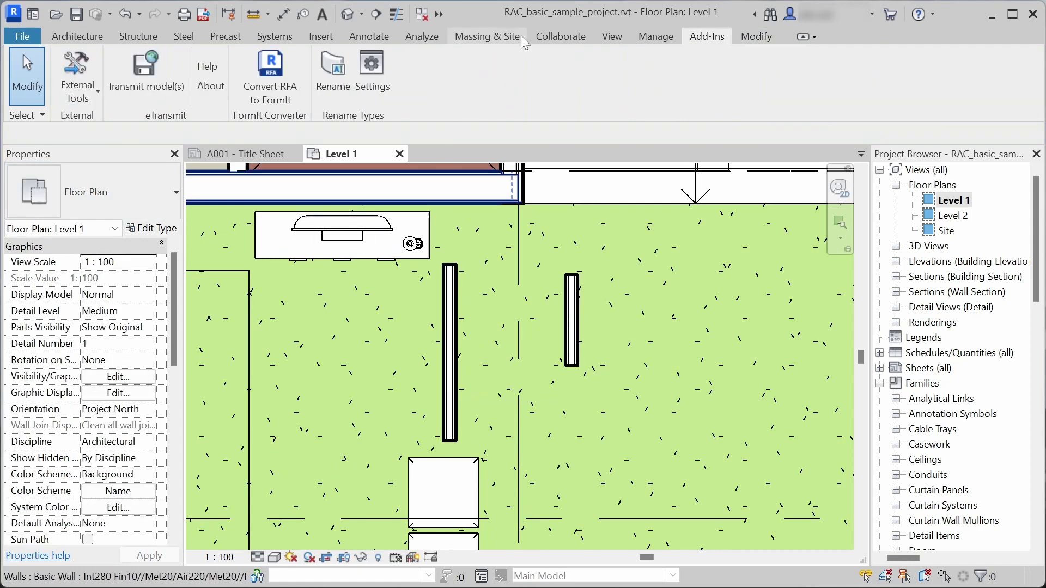
{"action": "left_click", "coordinate": [333, 71]}
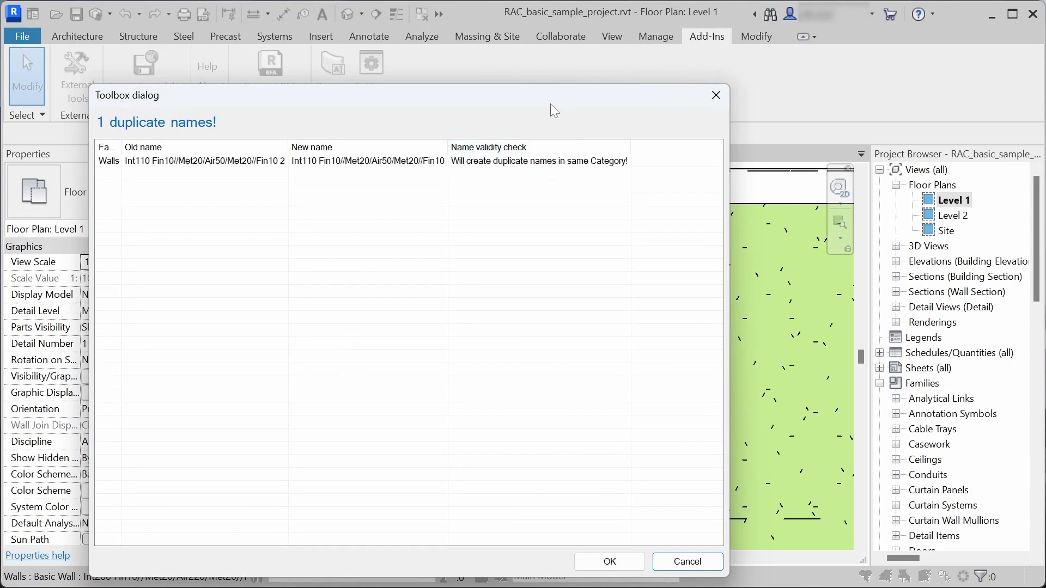
{"action": "left_click_drag", "start_coordinate": [287, 147], "coordinate": [306, 147]}
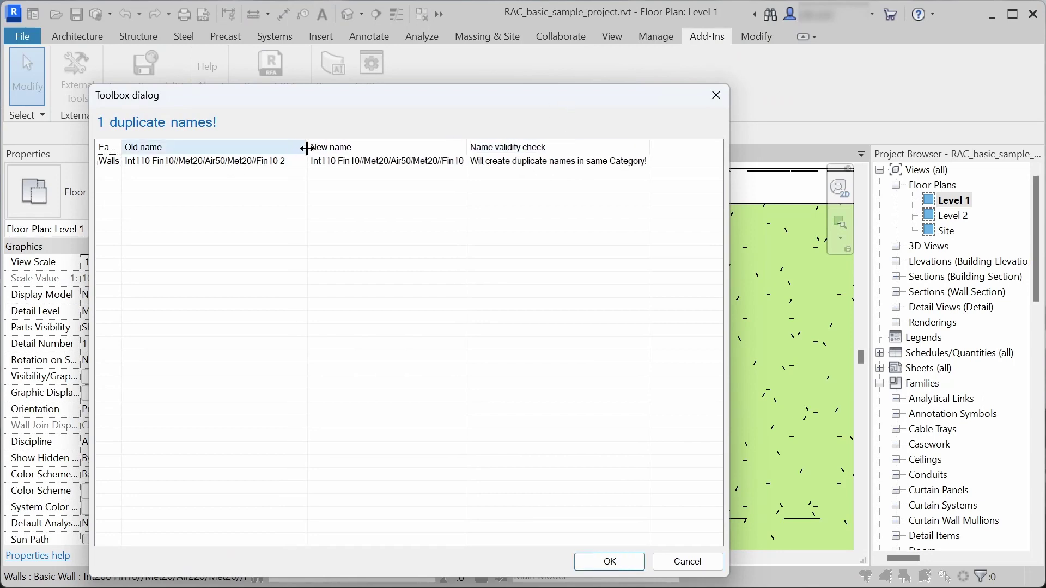
{"action": "left_click_drag", "start_coordinate": [466, 147], "coordinate": [488, 147]}
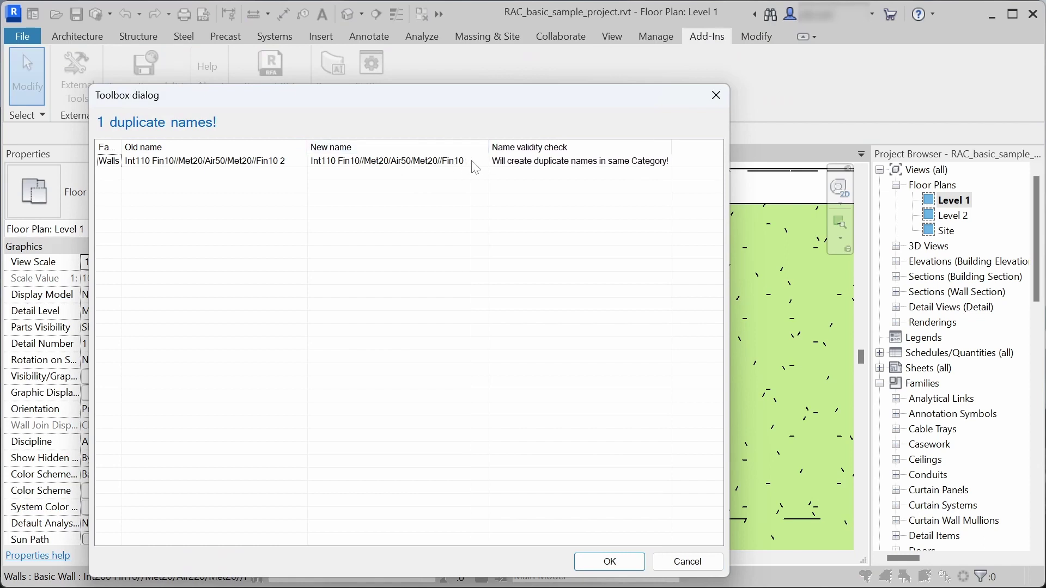
{"action": "left_click_drag", "start_coordinate": [484, 98], "coordinate": [491, 24]}
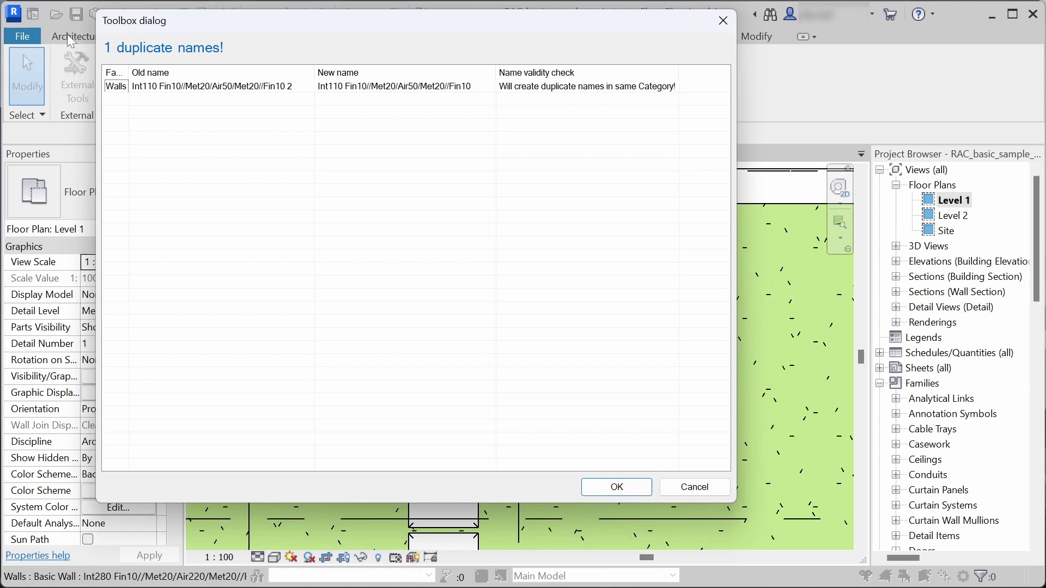
{"action": "left_click", "coordinate": [617, 487]}
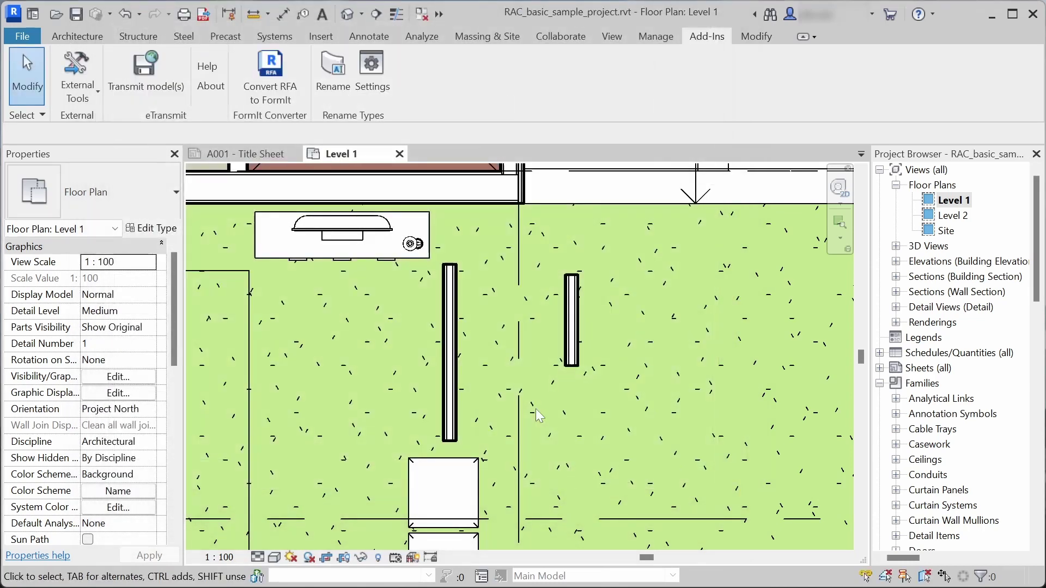
- Keep the short wall on the Int110 Fin10 type and enter Type Mark TM1 for that type
{"action": "left_click", "coordinate": [570, 317]}
{"action": "left_click", "coordinate": [147, 208]}
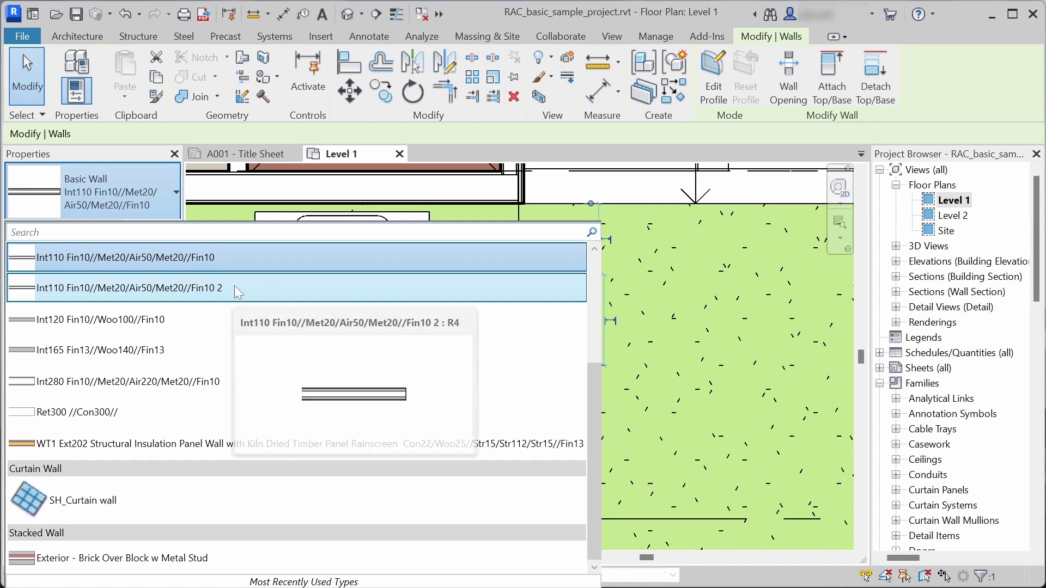
{"action": "left_click", "coordinate": [224, 285]}
{"action": "left_click", "coordinate": [481, 295]}
{"action": "left_click", "coordinate": [571, 321]}
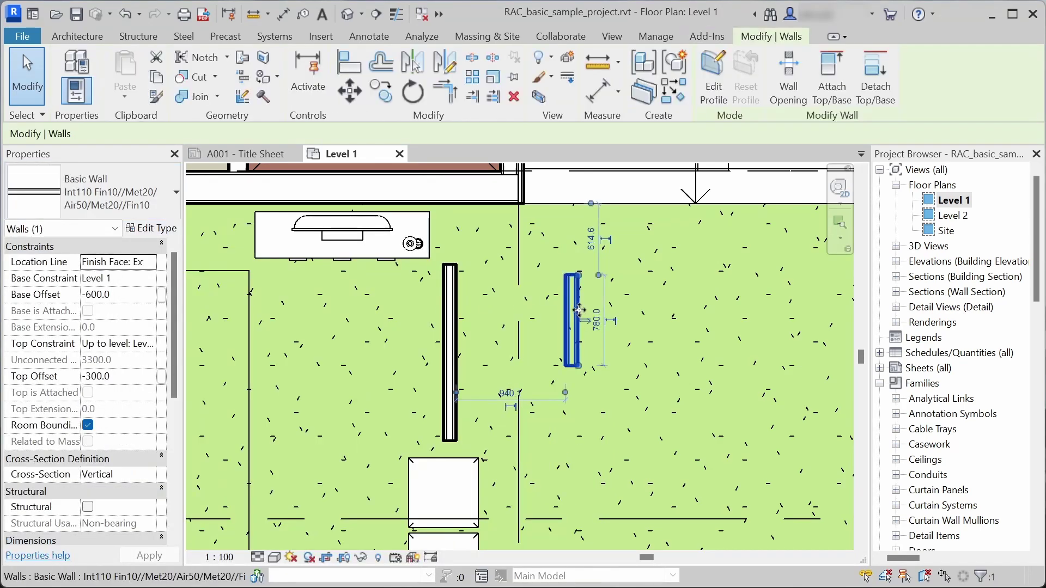
{"action": "left_click", "coordinate": [151, 228]}
{"action": "scroll", "coordinate": [612, 407], "scroll_direction": "down", "scroll_amount": 6}
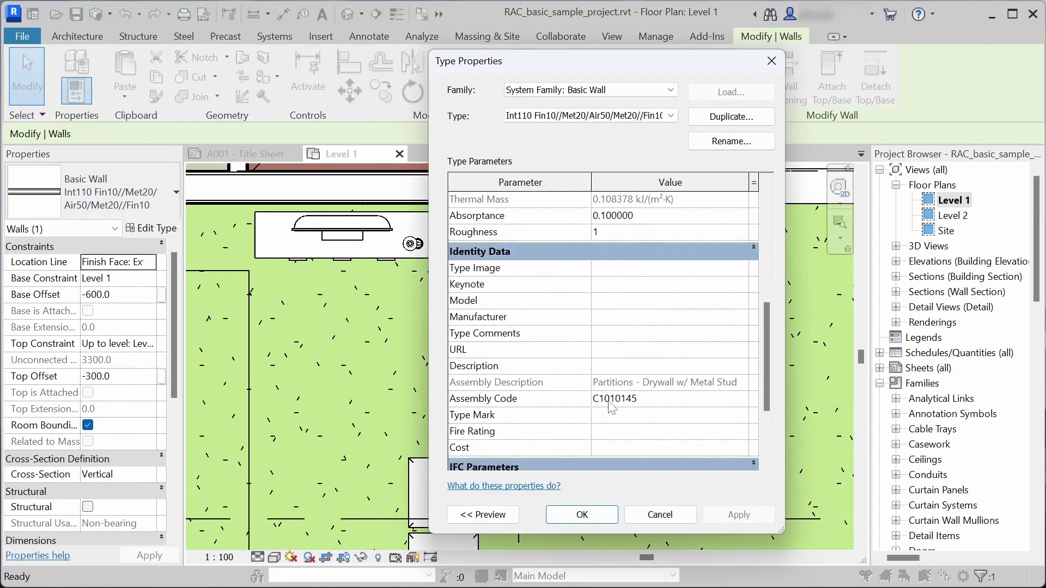
{"action": "scroll", "coordinate": [625, 320], "scroll_direction": "up", "scroll_amount": 1}
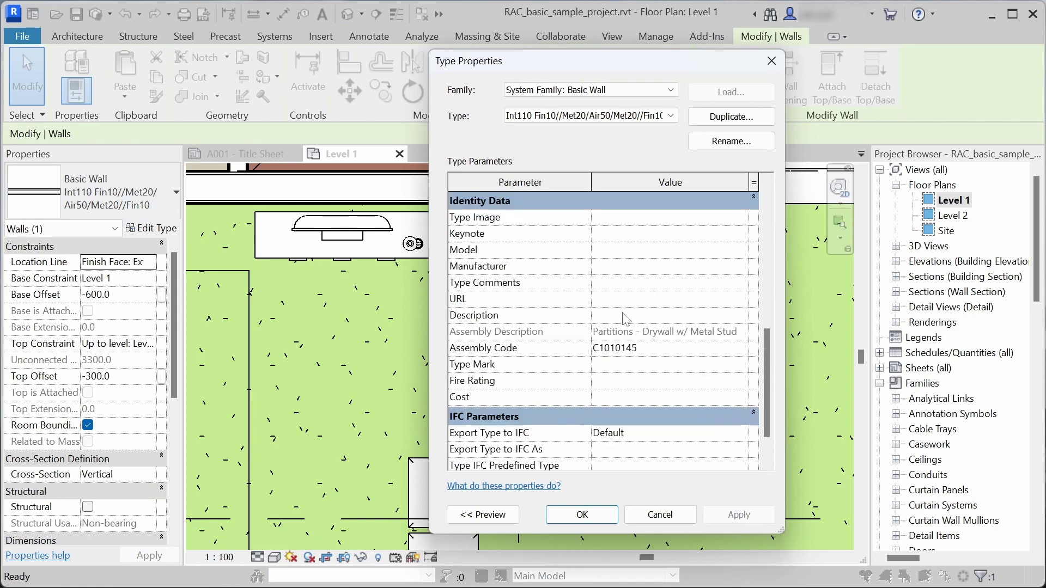
{"action": "left_click", "coordinate": [625, 366]}
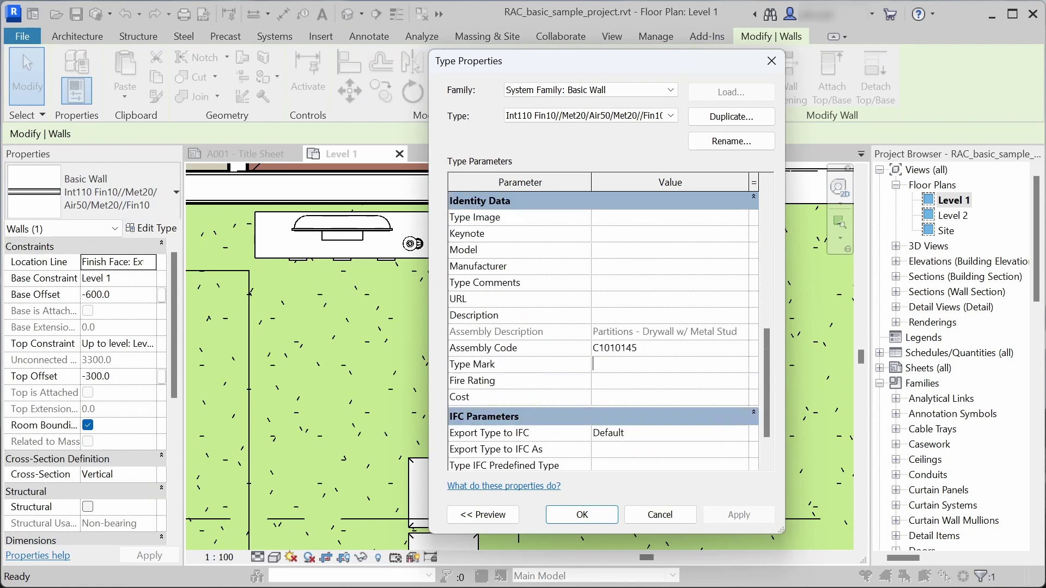
{"action": "left_click", "coordinate": [582, 514]}
{"action": "key", "text": "Escape"}
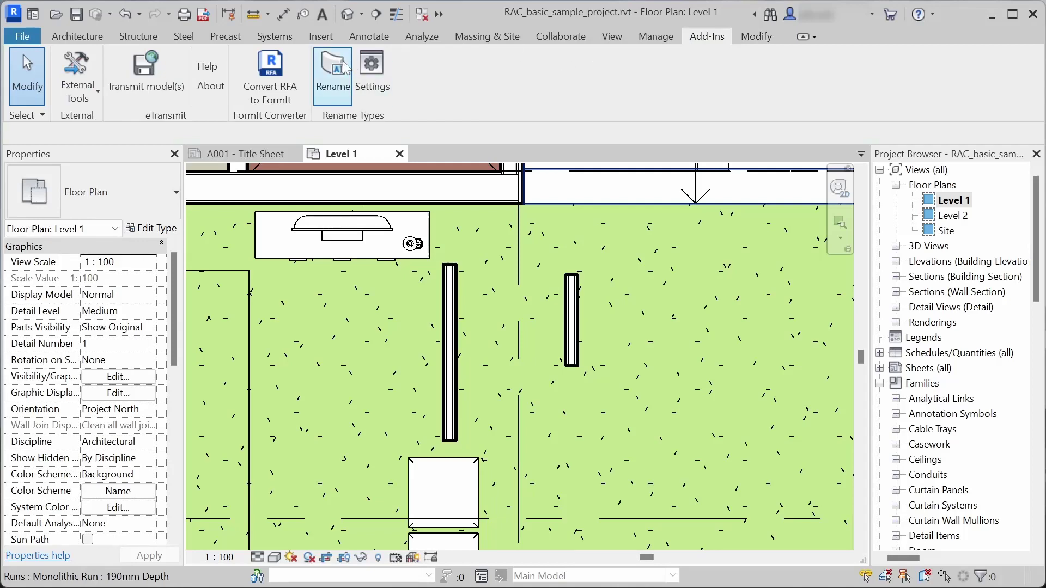
- Apply the two Rename Types renames, producing 'TM1 Int110 Fin10//Met20/Air50/Met20//Fin10'
{"action": "left_click", "coordinate": [333, 71]}
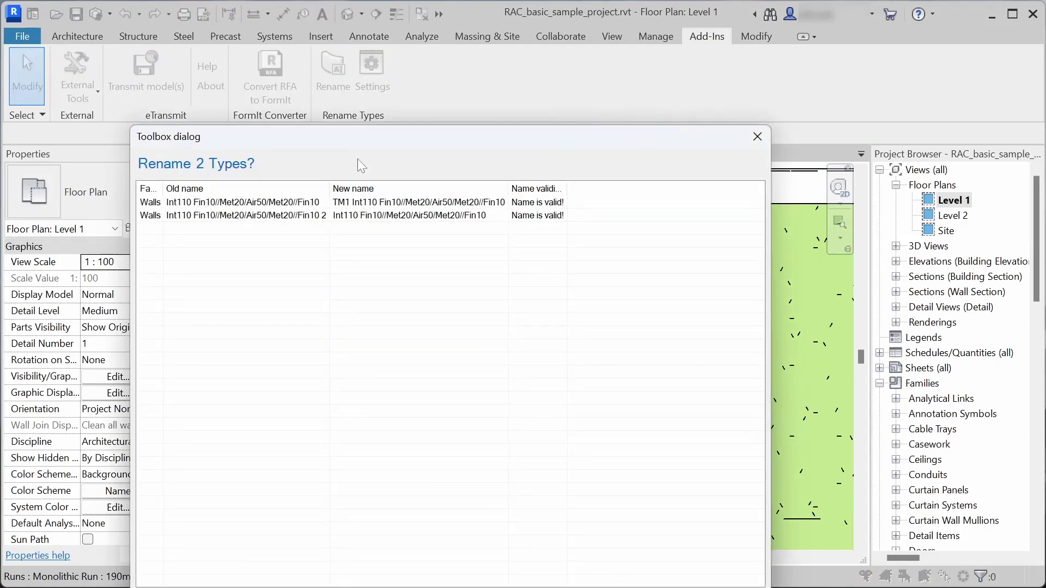
{"action": "left_click_drag", "start_coordinate": [362, 144], "coordinate": [404, 29]}
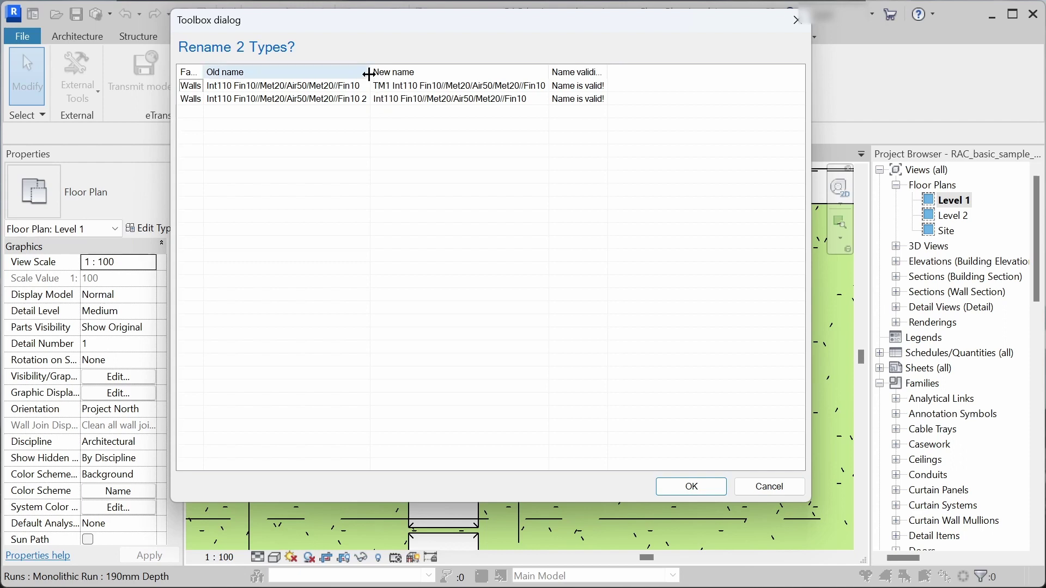
{"action": "left_click_drag", "start_coordinate": [370, 75], "coordinate": [372, 75]}
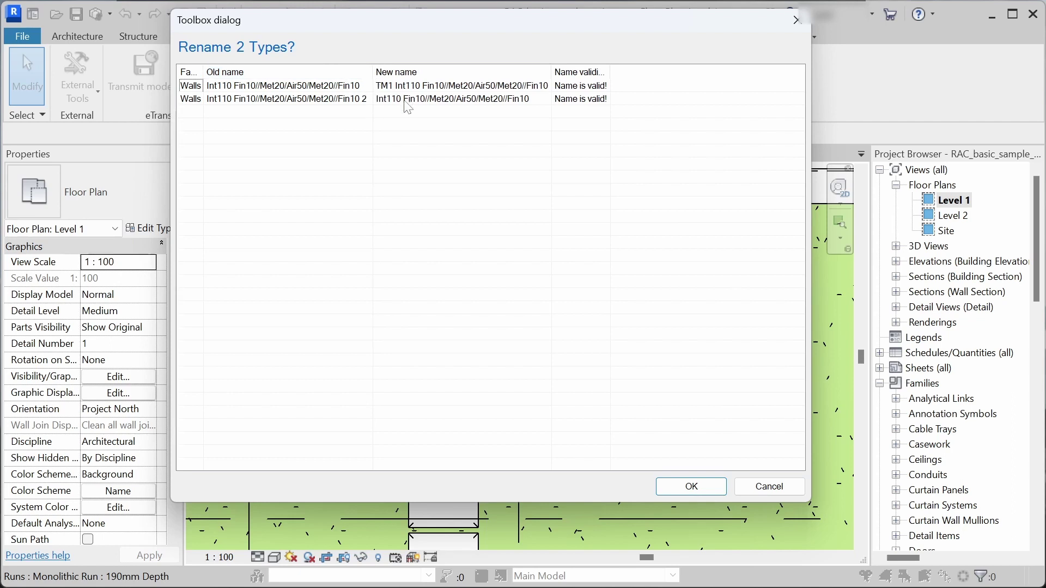
{"action": "left_click", "coordinate": [689, 485]}
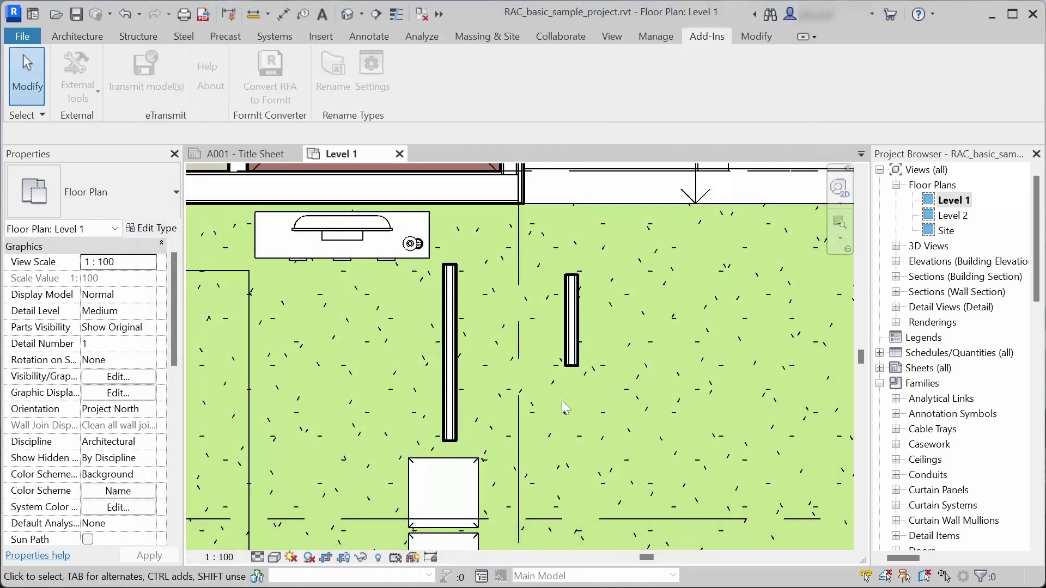
- Give the tall wall's Int110 type the Type Mark TM2
{"action": "left_click", "coordinate": [572, 327]}
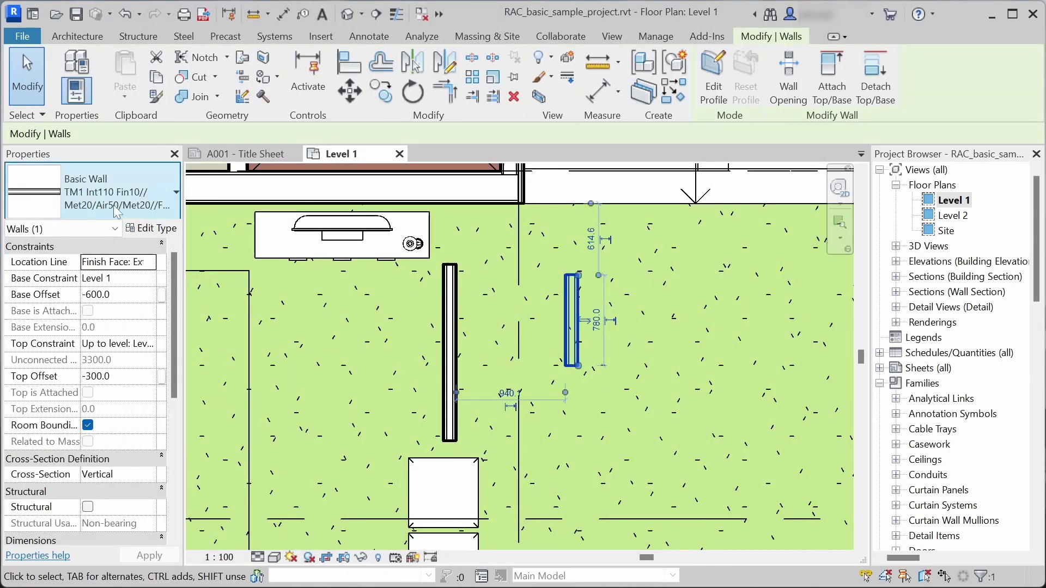
{"action": "left_click", "coordinate": [449, 354]}
{"action": "left_click", "coordinate": [152, 227]}
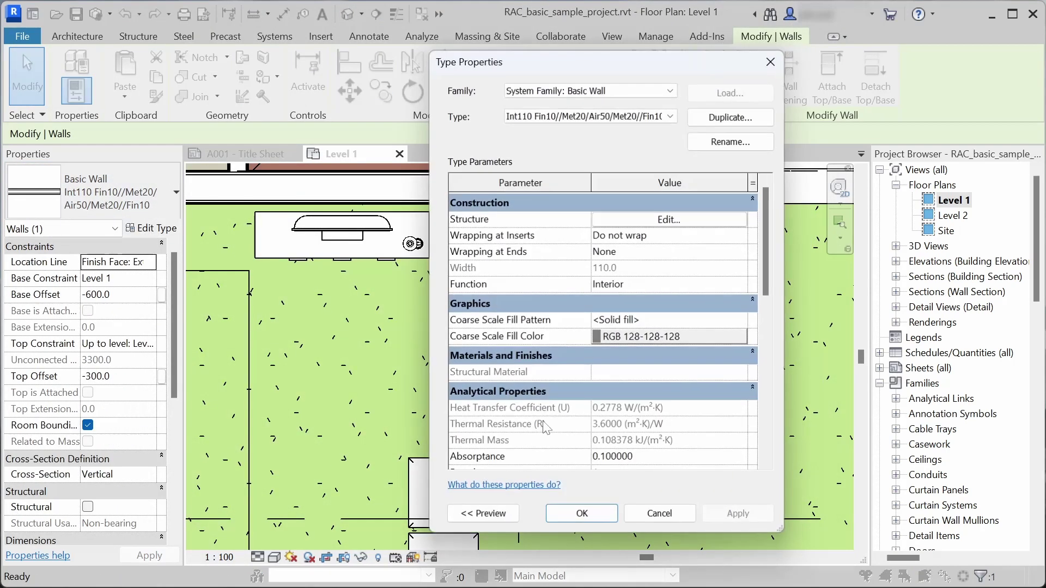
{"action": "scroll", "coordinate": [603, 369], "scroll_direction": "down", "scroll_amount": 8}
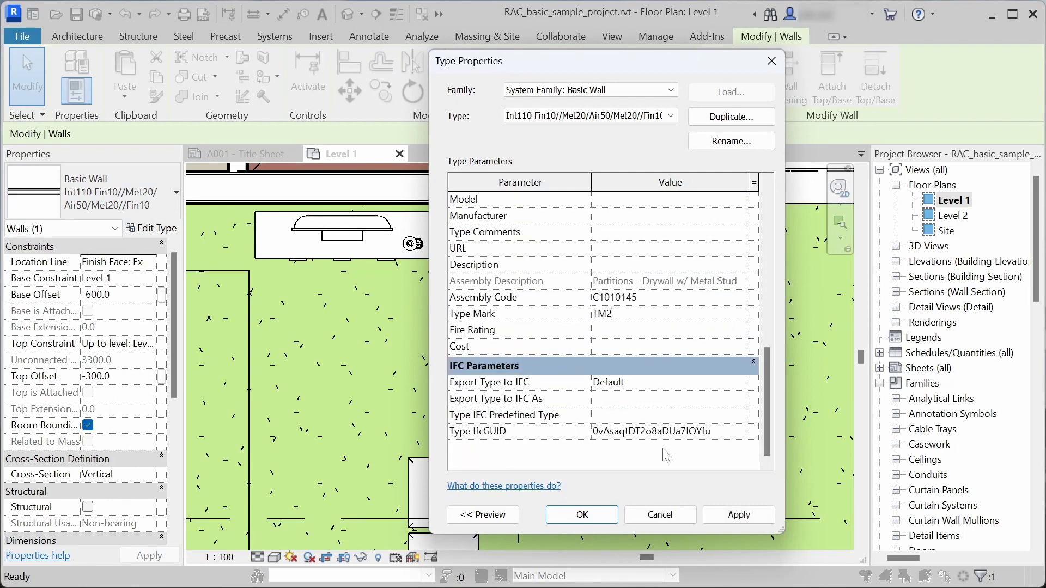
{"action": "left_click", "coordinate": [582, 515]}
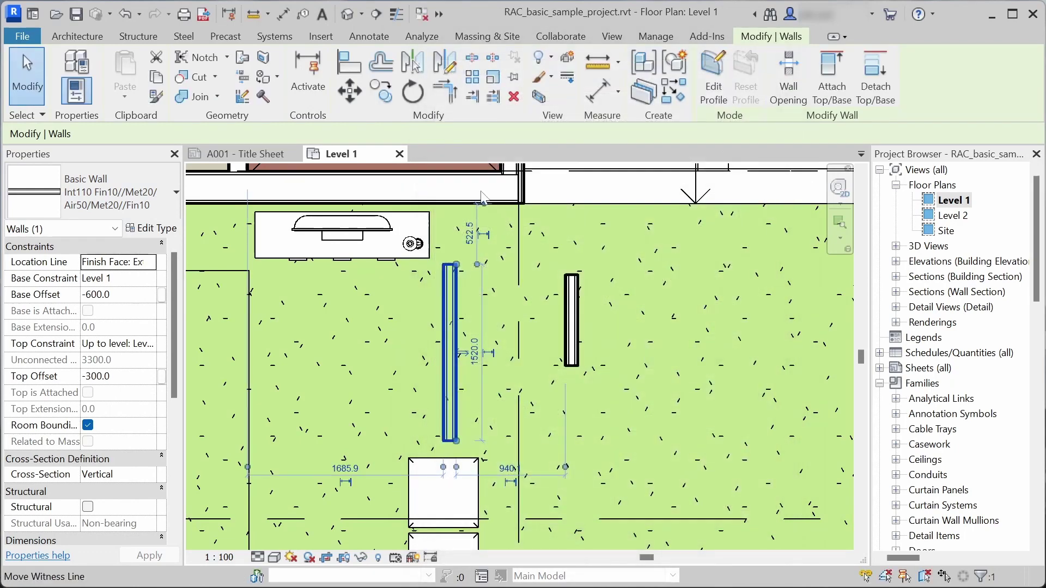
- Run Rename Types to rename it 'TM2 Int110 Fin10//Met20/Air50/Met20//Fin10'
{"action": "left_click", "coordinate": [695, 34]}
{"action": "left_click", "coordinate": [333, 70]}
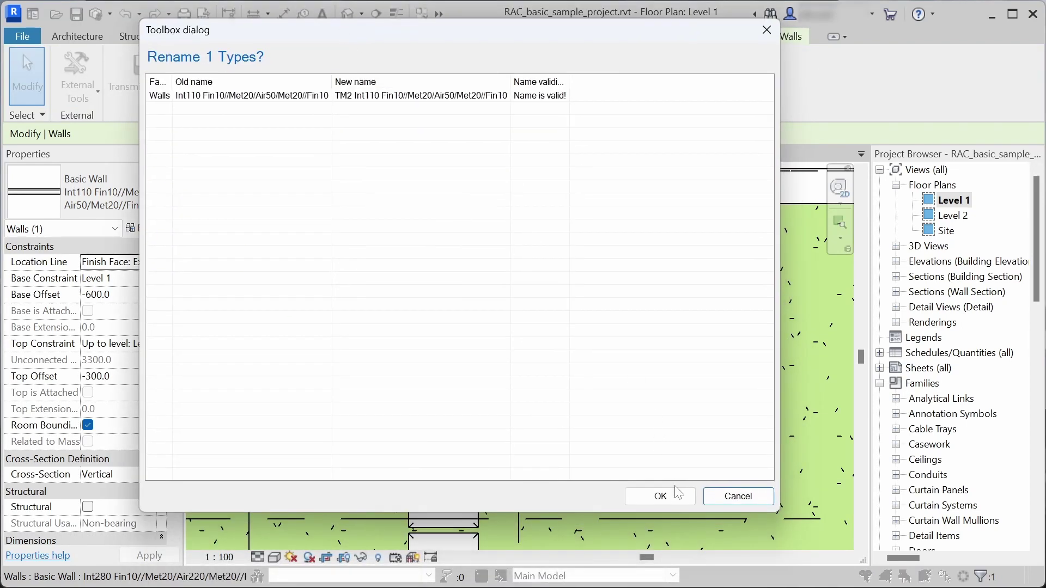
{"action": "left_click", "coordinate": [678, 493]}
{"action": "left_click", "coordinate": [473, 302]}
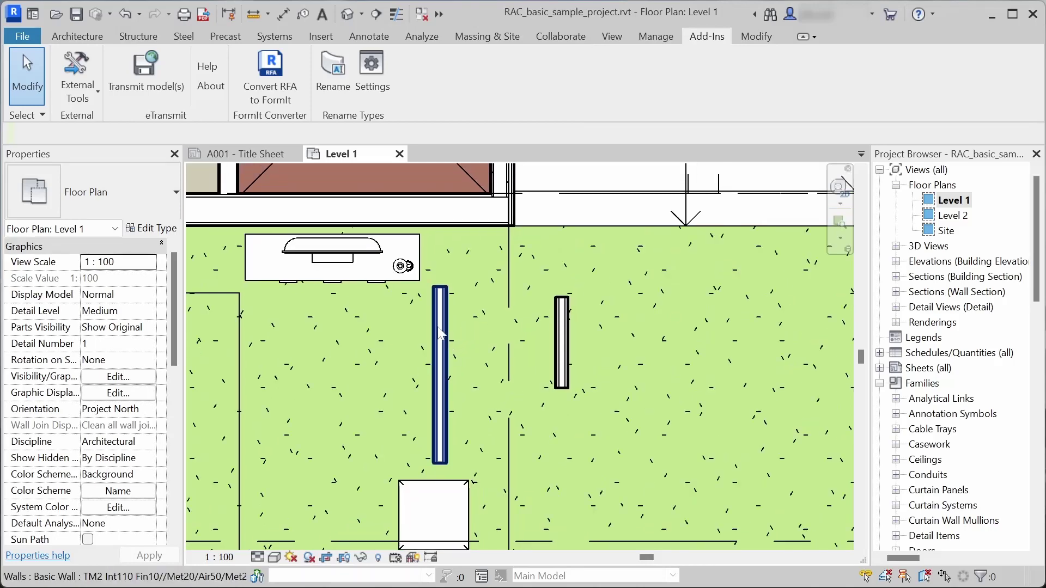
- In Options > User Interface keyboard shortcuts, search 'rename' and assign RFT to Rename
{"action": "left_click", "coordinate": [21, 36]}
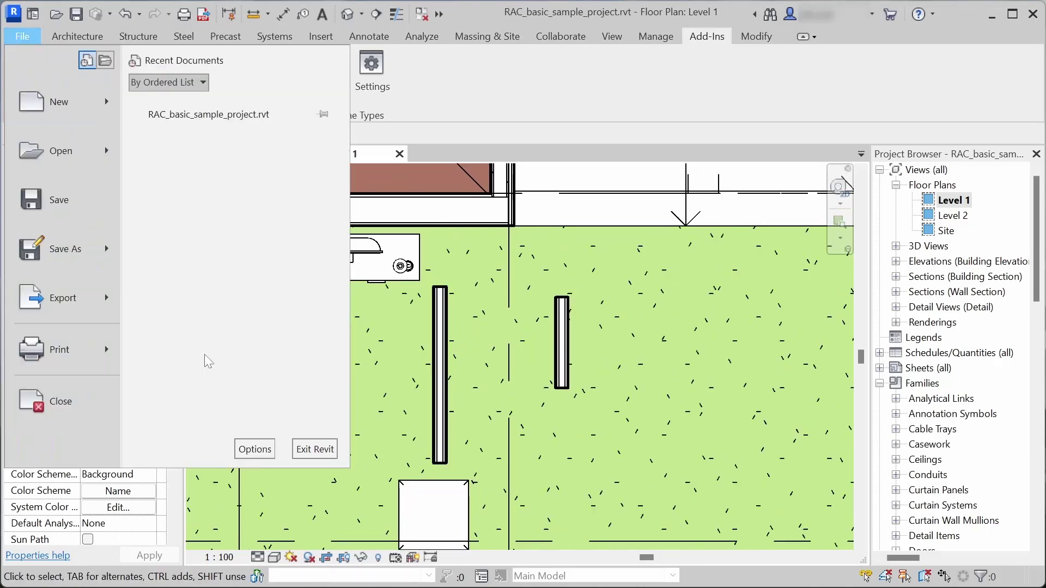
{"action": "left_click", "coordinate": [253, 449]}
{"action": "left_click", "coordinate": [360, 60]}
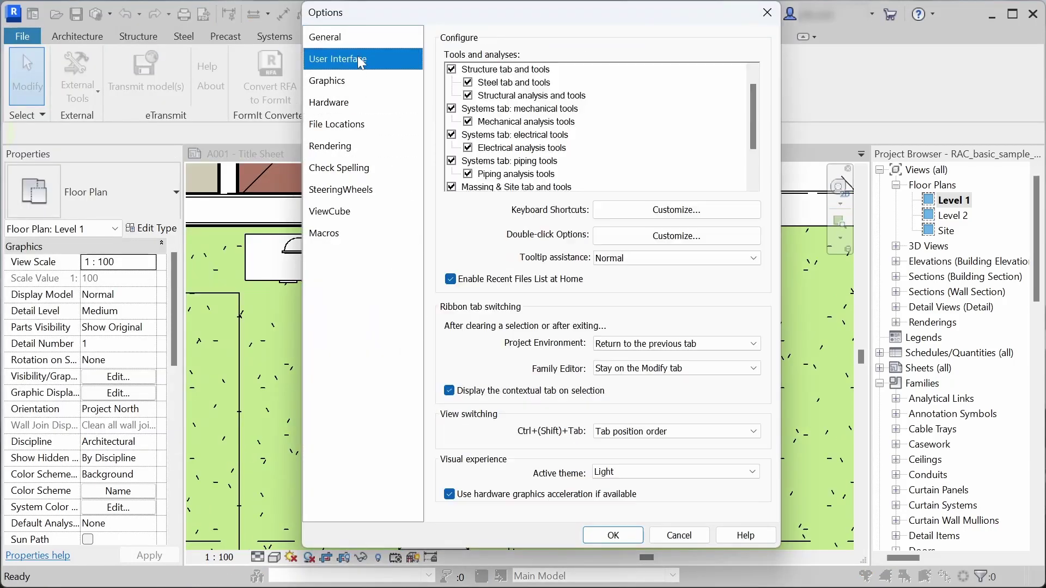
{"action": "left_click", "coordinate": [676, 209]}
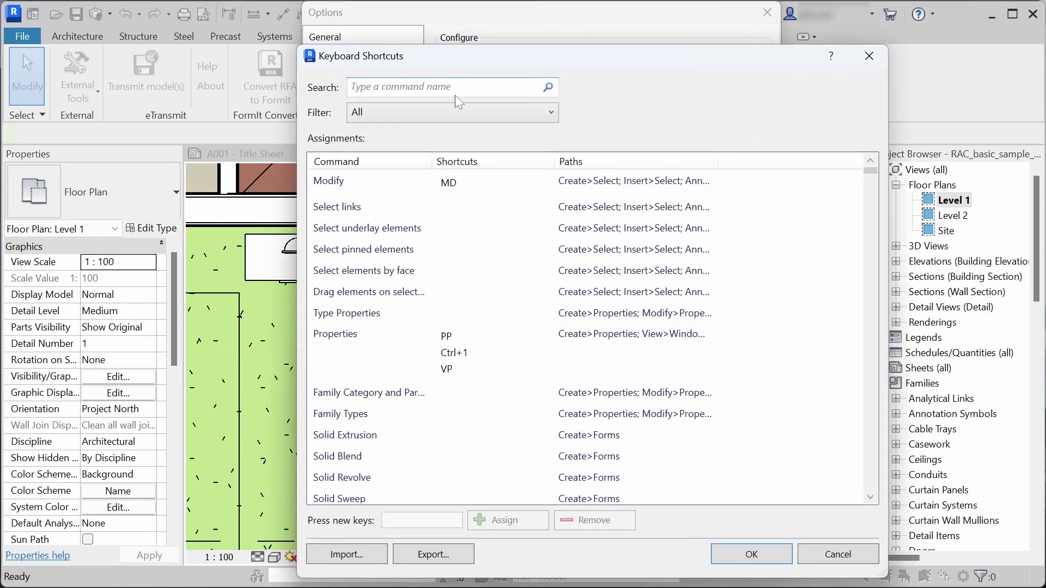
{"action": "type", "text": "rename"}
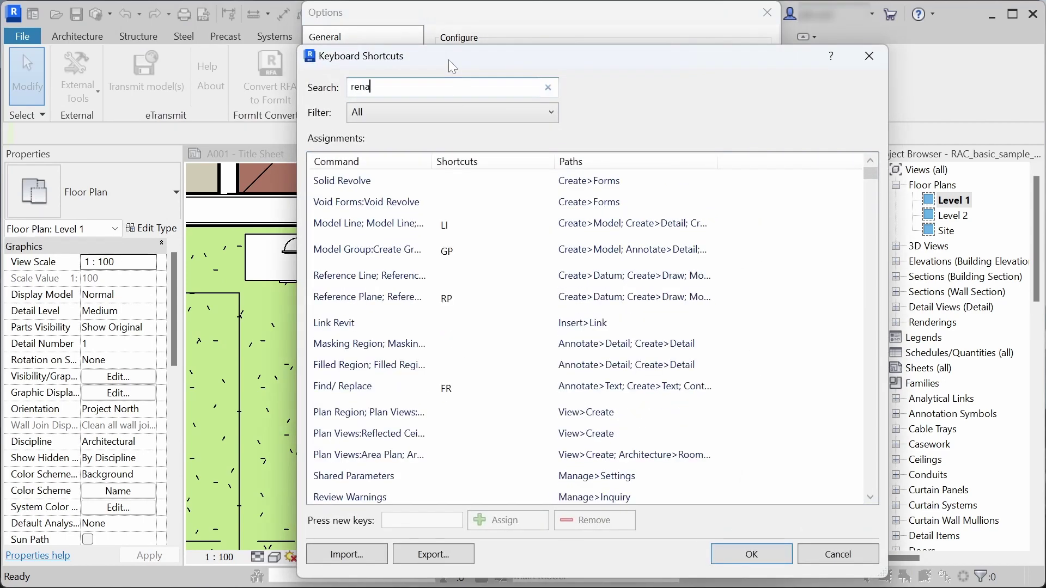
{"action": "left_click", "coordinate": [373, 181]}
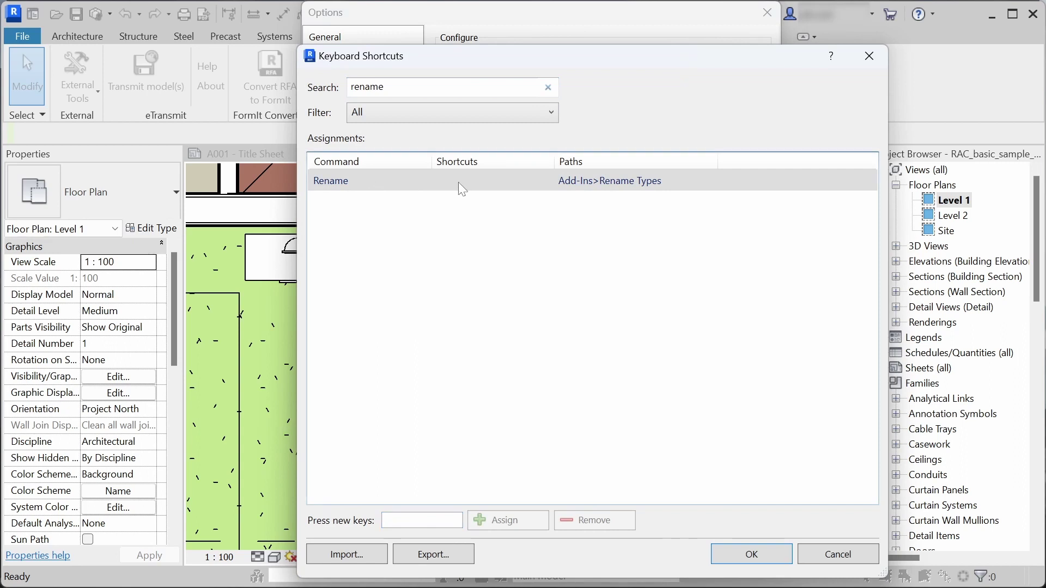
{"action": "left_click", "coordinate": [429, 524]}
{"action": "key", "text": "r"}
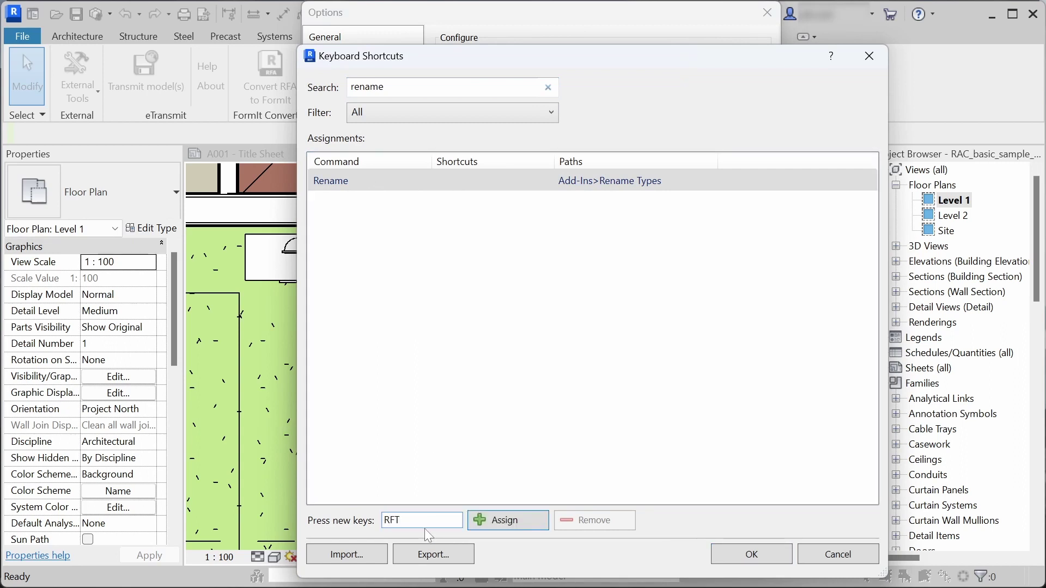
{"action": "type", "text": "FT"}
{"action": "left_click", "coordinate": [505, 526]}
{"action": "left_click", "coordinate": [751, 554]}
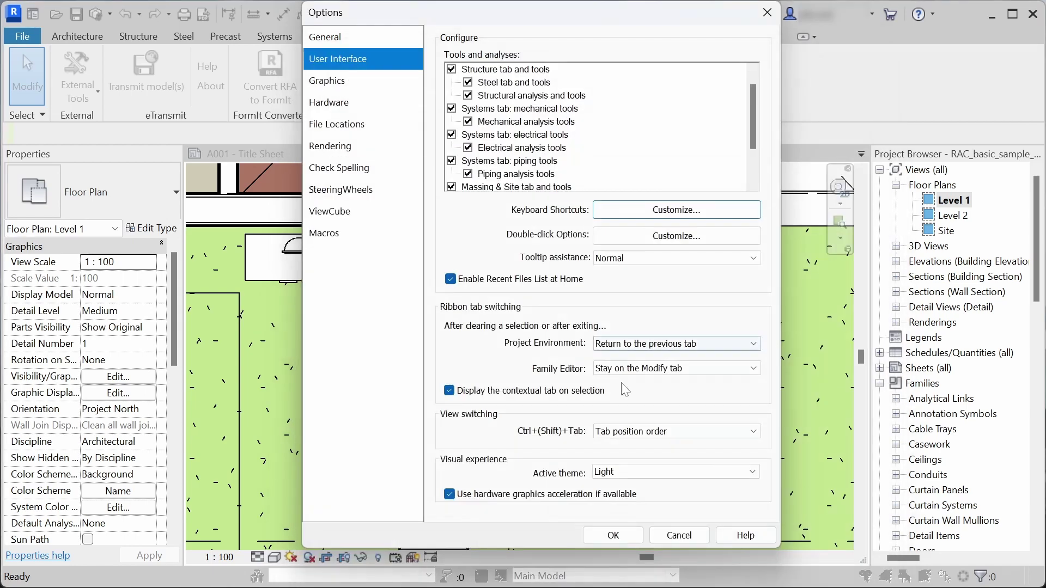
- Open the layer structure of the tall wall's TM2 Int110 type, skipping duplication
{"action": "key", "text": "Return"}
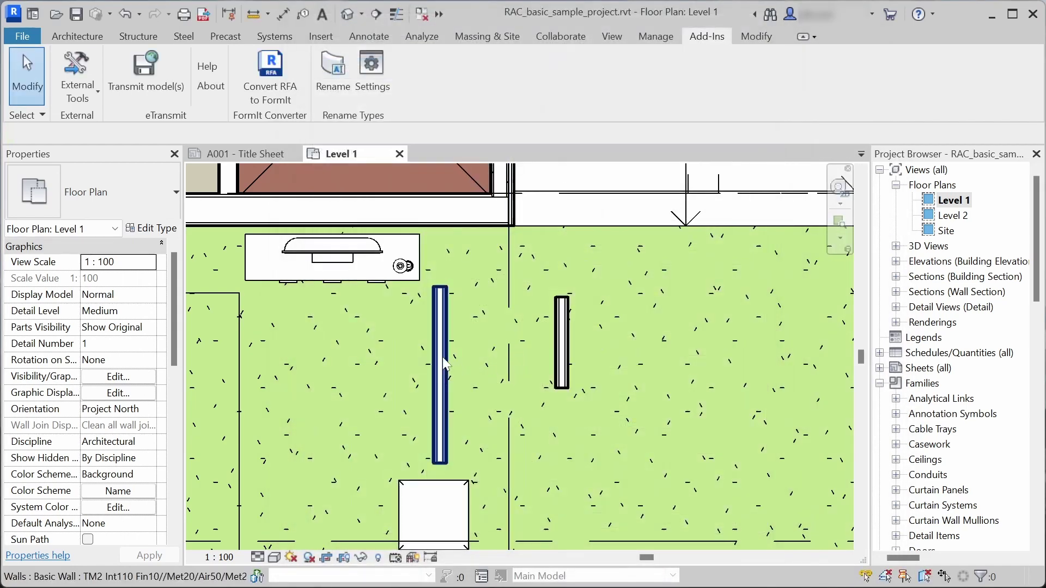
{"action": "left_click", "coordinate": [441, 358]}
{"action": "scroll", "coordinate": [442, 358], "scroll_direction": "down", "scroll_amount": 3}
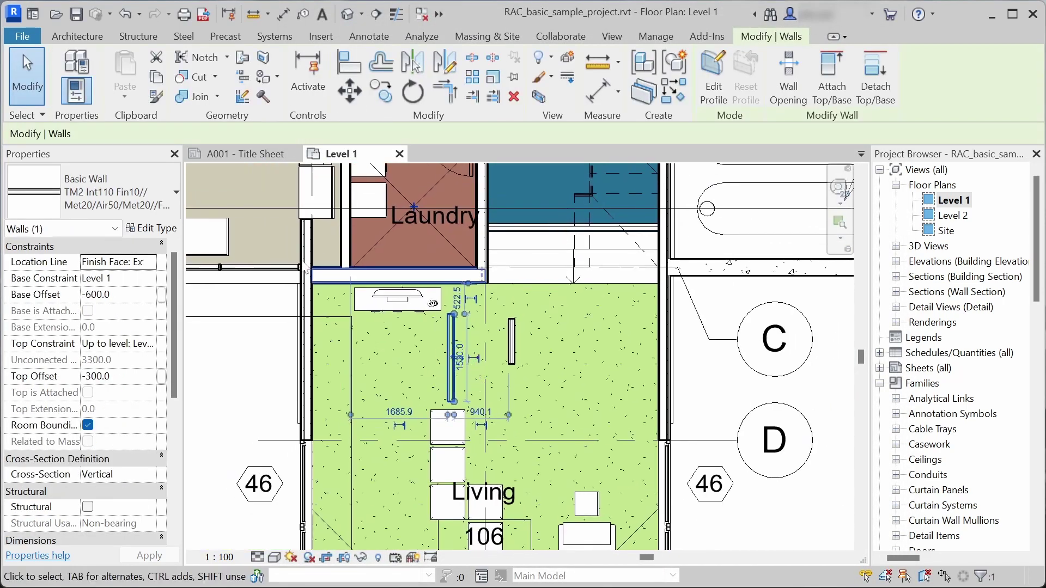
{"action": "left_click", "coordinate": [153, 228]}
{"action": "left_click", "coordinate": [733, 121]}
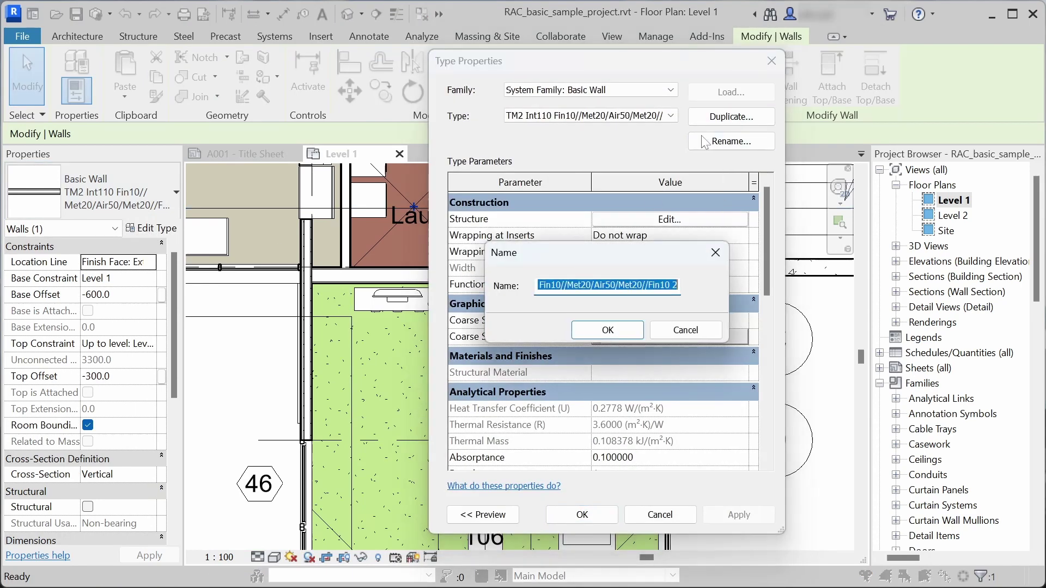
{"action": "left_click", "coordinate": [685, 330]}
{"action": "left_click", "coordinate": [663, 218]}
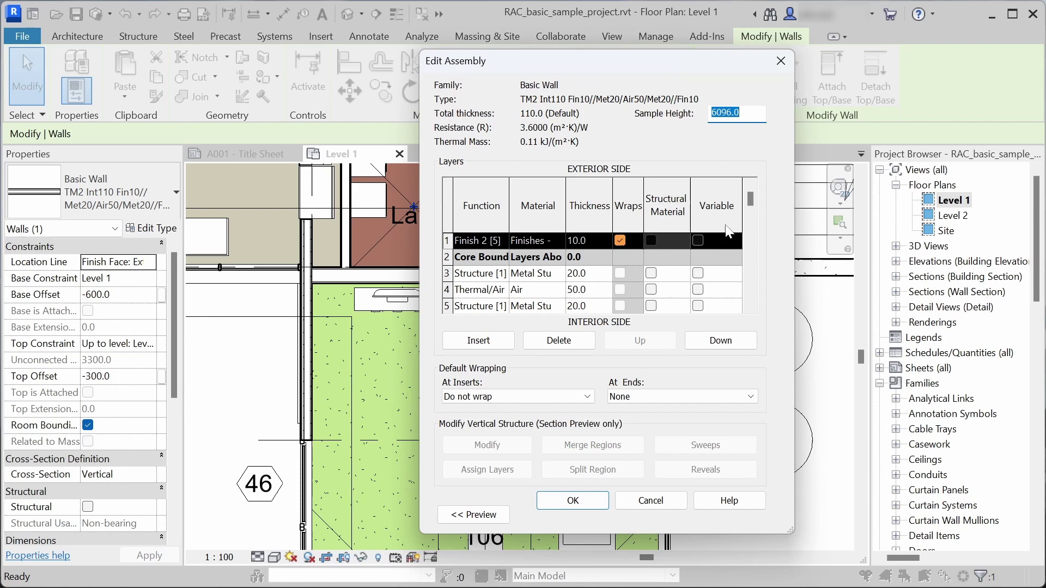
- Set the first layer's material to Roofing - Felt and confirm all dialogs
{"action": "left_click_drag", "start_coordinate": [794, 239], "coordinate": [930, 240]}
{"action": "left_click", "coordinate": [621, 216]}
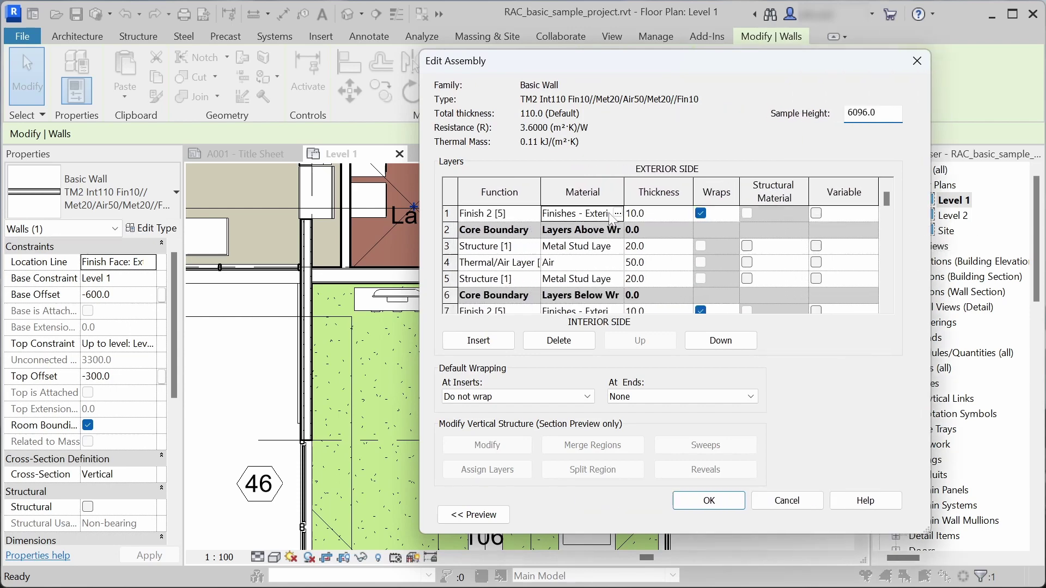
{"action": "double_click", "coordinate": [621, 217]}
{"action": "left_click", "coordinate": [617, 212]}
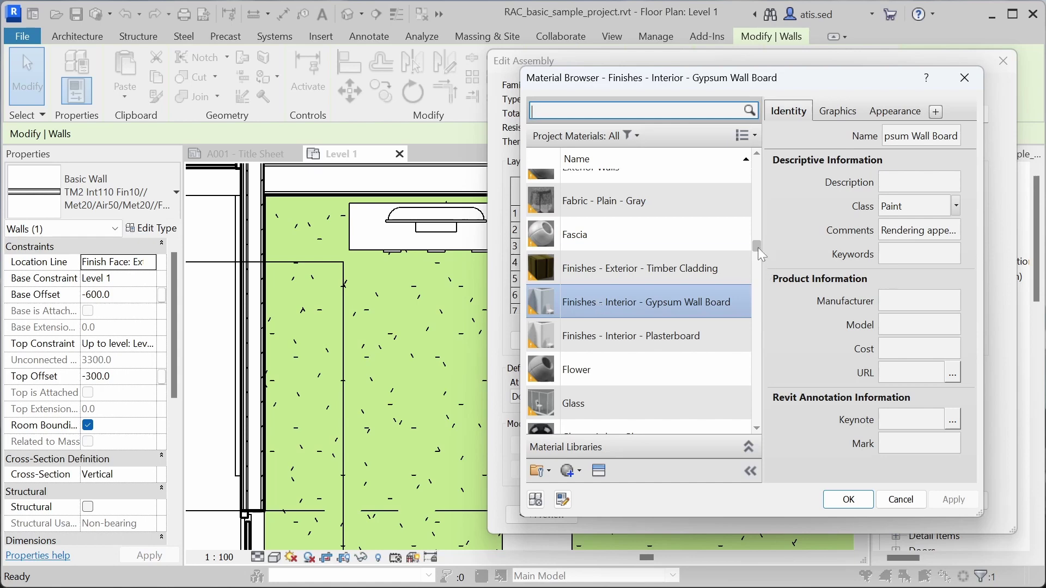
{"action": "mouse_move", "coordinate": [757, 247]}
{"action": "left_mouse_down"}
{"action": "mouse_move", "coordinate": [754, 234]}
{"action": "mouse_move", "coordinate": [756, 244]}
{"action": "left_mouse_up"}
{"action": "scroll", "coordinate": [616, 404], "scroll_direction": "down", "scroll_amount": 10}
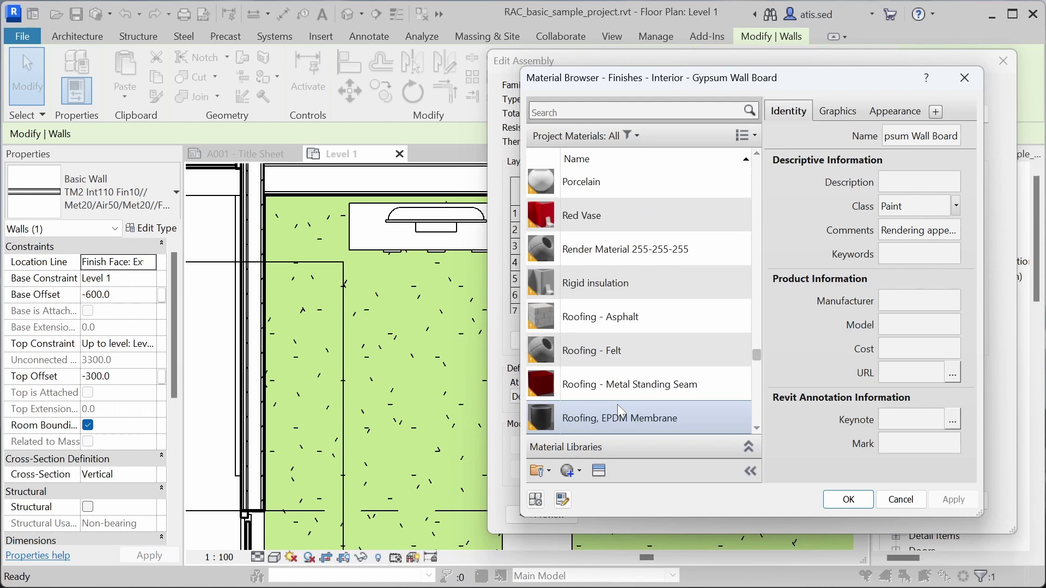
{"action": "left_click", "coordinate": [632, 353]}
{"action": "left_click", "coordinate": [847, 500]}
{"action": "left_click", "coordinate": [776, 500]}
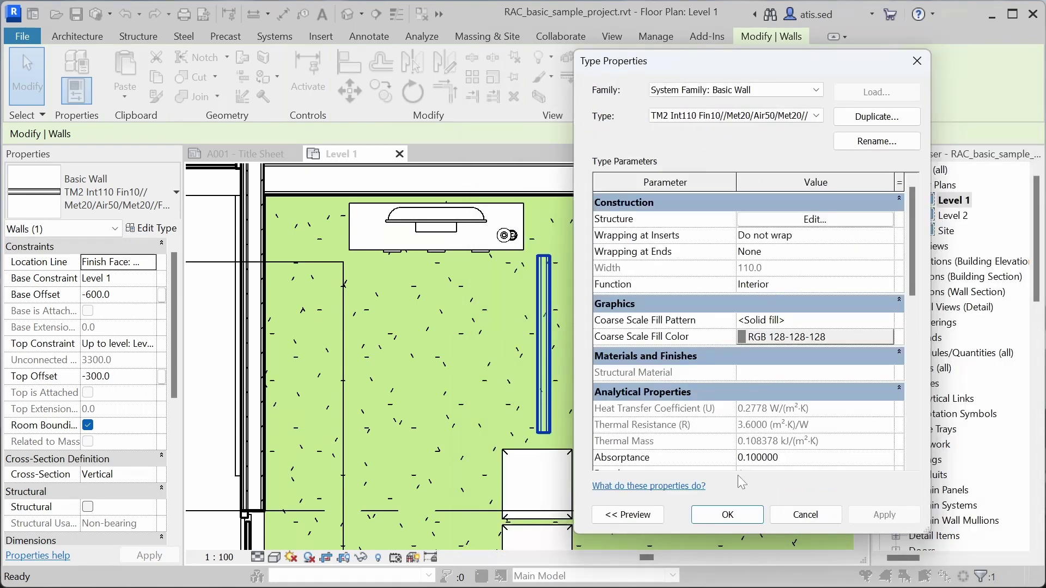
{"action": "left_click", "coordinate": [727, 514]}
- Use the RFT shortcut to rename the type 'TM2 Int110 Roo10//Met20/Air50/Met20//Fin10'
{"action": "key", "text": "Escape"}
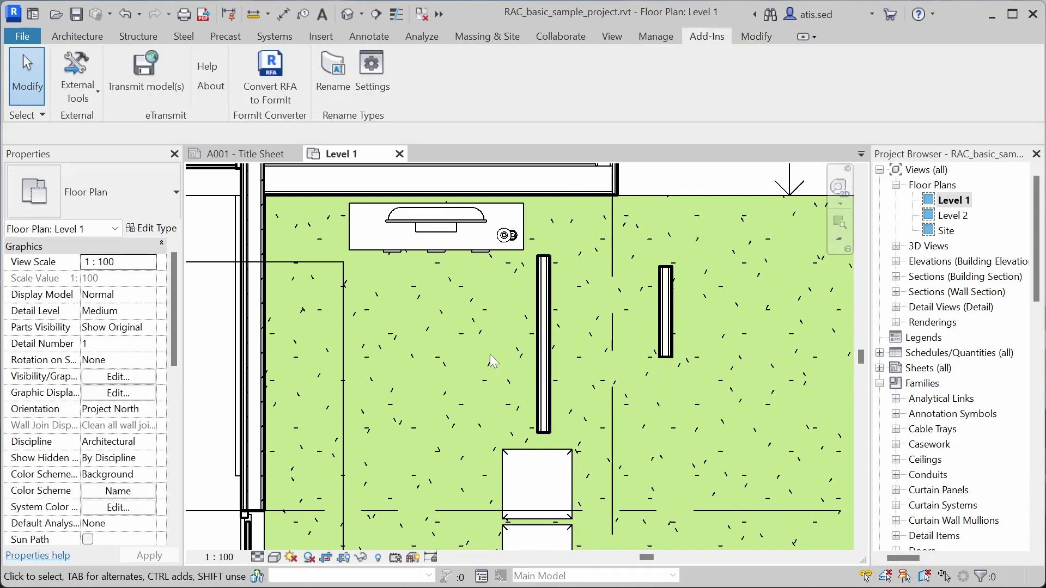
{"action": "key", "text": "r"}
{"action": "key", "text": "f"}
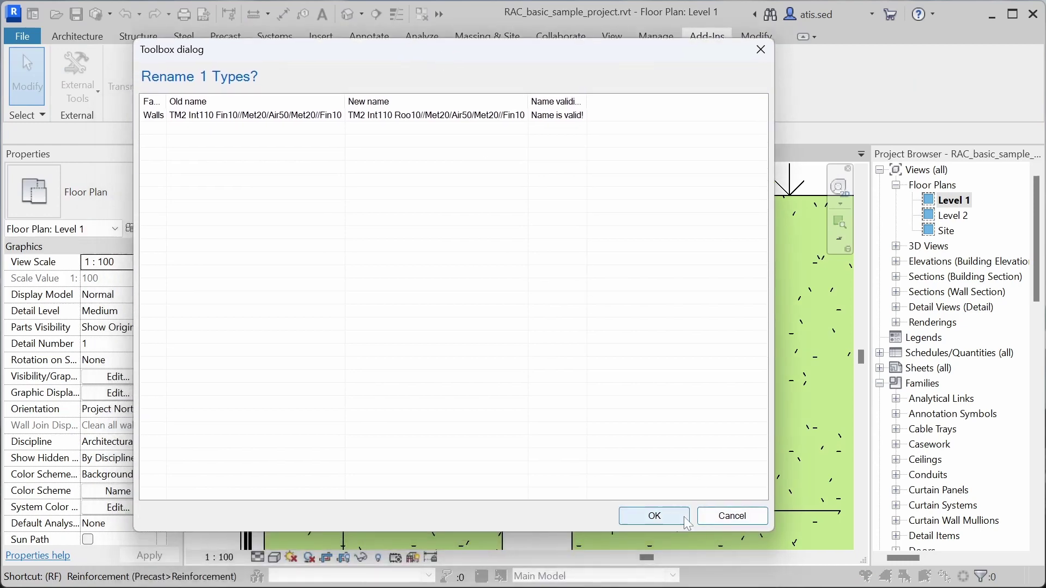
{"action": "left_click", "coordinate": [664, 516]}
{"action": "middle_click_drag", "start_coordinate": [531, 341], "coordinate": [485, 345]}
- Set 'Type comment or Type description' to None in Rename Types Settings, then run Rename
{"action": "left_click", "coordinate": [369, 67]}
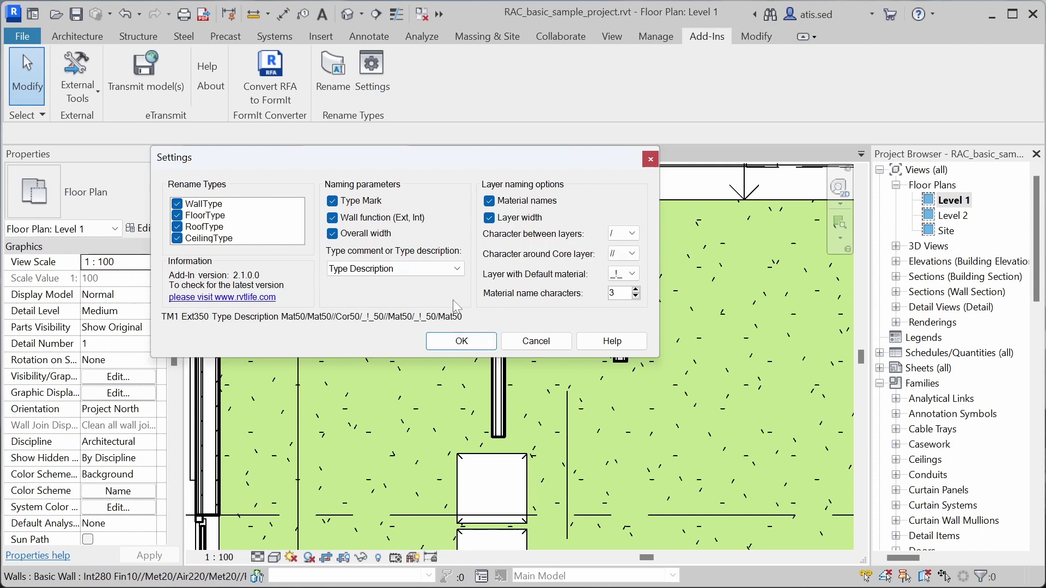
{"action": "left_click", "coordinate": [445, 270]}
{"action": "left_click", "coordinate": [445, 282]}
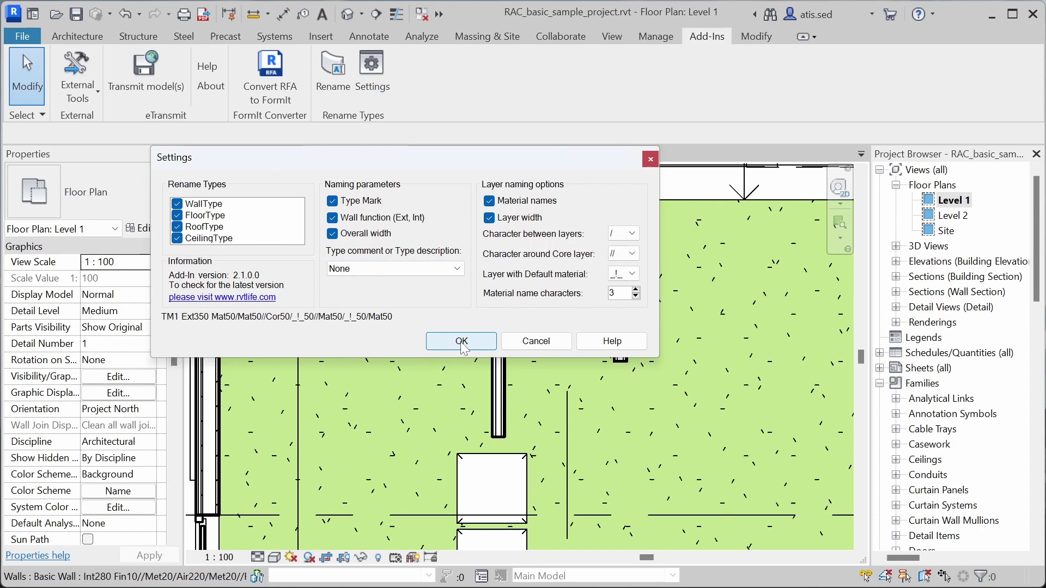
{"action": "key", "text": "Return"}
{"action": "left_click", "coordinate": [332, 68]}
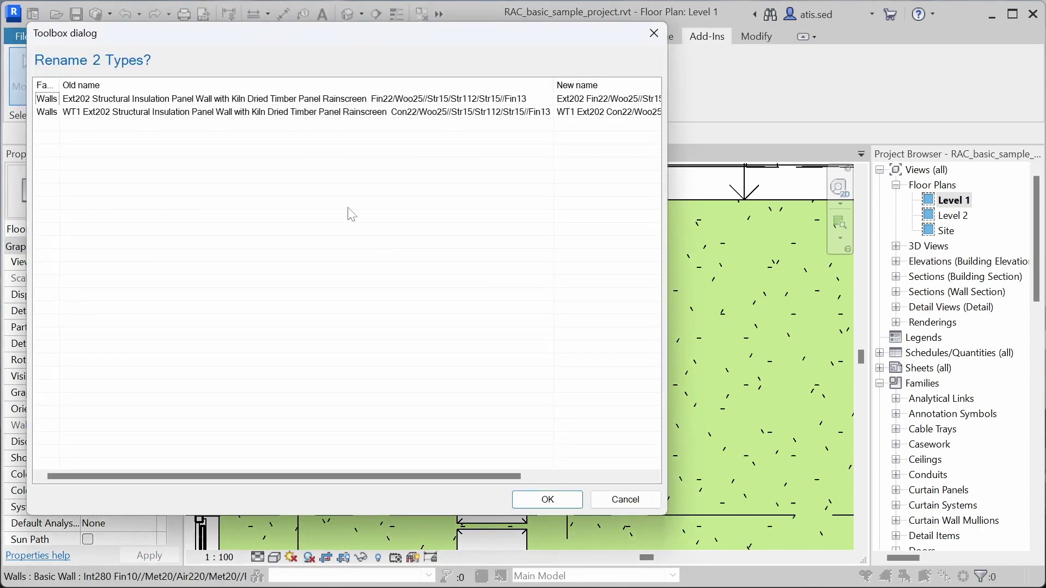
- Confirm the two Ext202 renames and scroll the Project Browser to the Basic Wall names
{"action": "left_click", "coordinate": [547, 499]}
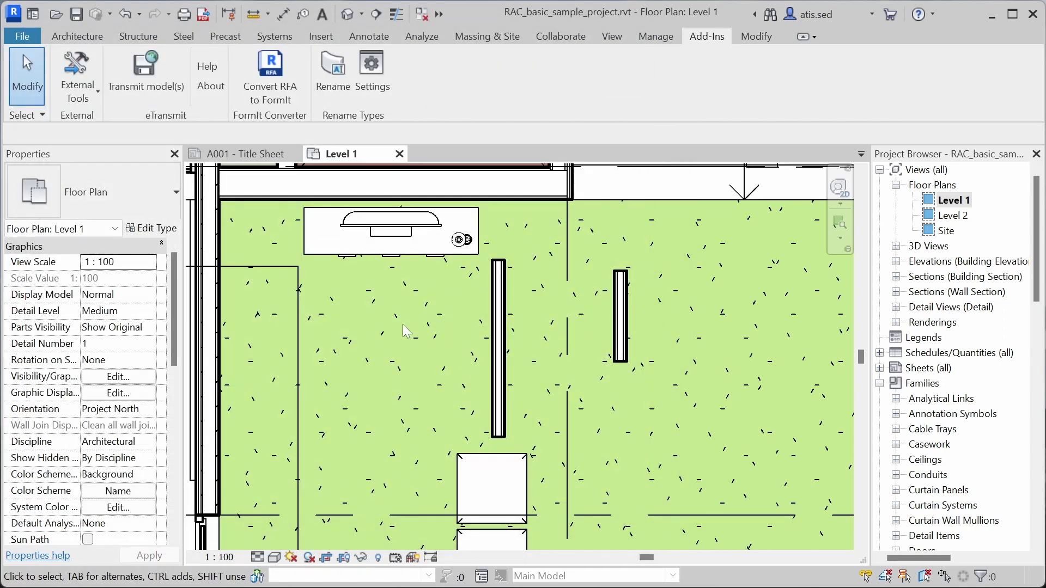
{"action": "scroll", "coordinate": [403, 327], "scroll_direction": "down", "scroll_amount": 4}
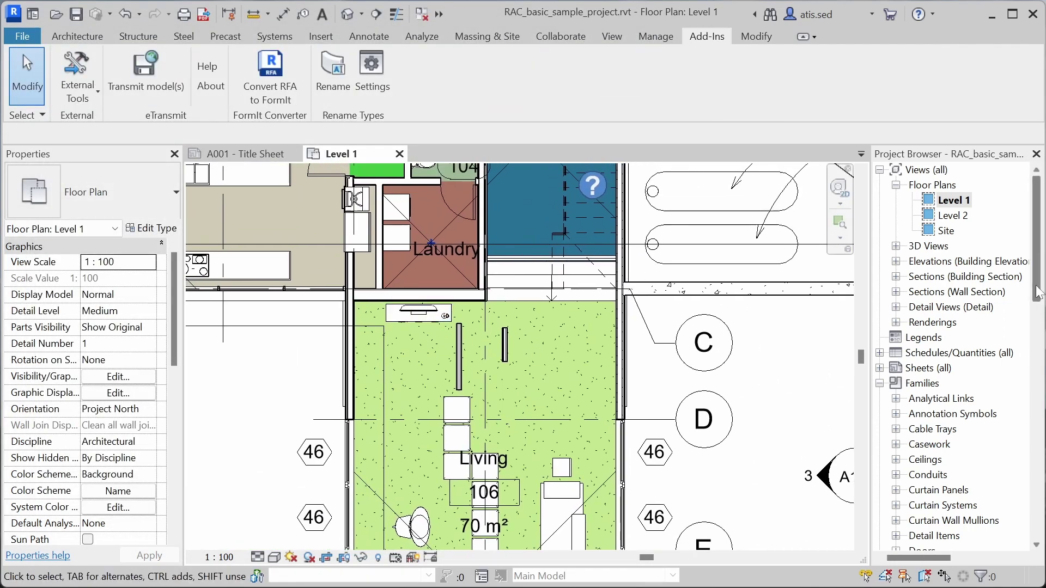
{"action": "left_click", "coordinate": [1033, 418]}
{"action": "left_click", "coordinate": [1033, 417]}
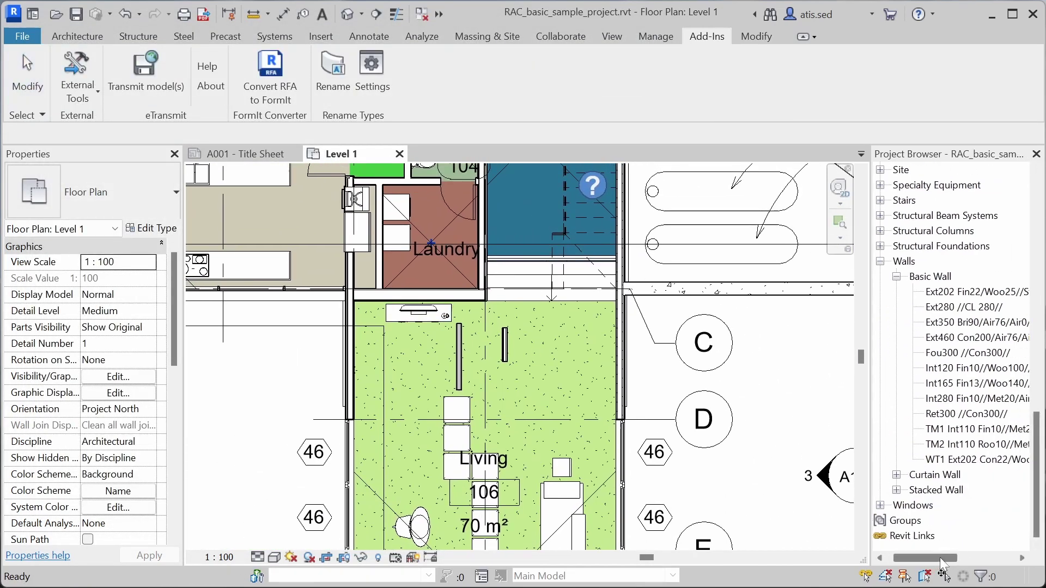
{"action": "mouse_move", "coordinate": [939, 558]}
{"action": "left_mouse_down"}
{"action": "mouse_move", "coordinate": [1002, 558]}
{"action": "mouse_move", "coordinate": [934, 555]}
{"action": "left_mouse_up"}
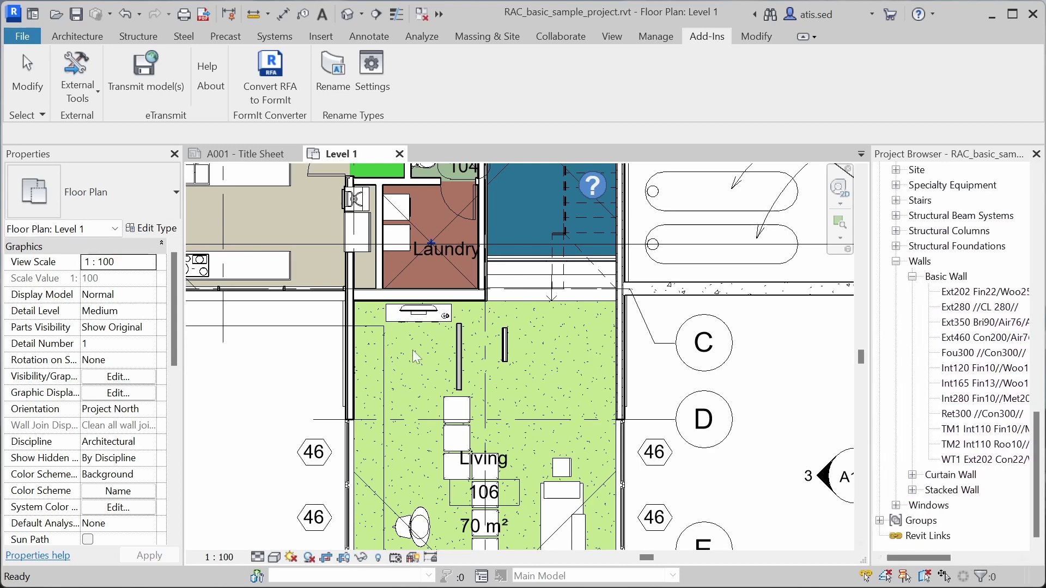